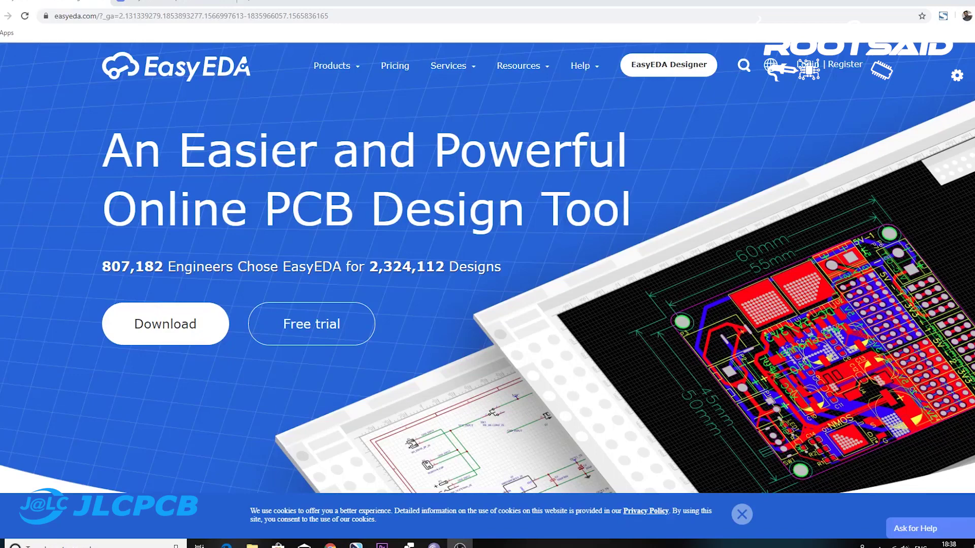
{"action": "scroll", "coordinate": [488, 305], "scroll_direction": "down", "scroll_amount": 6}
{"action": "scroll", "coordinate": [487, 305], "scroll_direction": "down", "scroll_amount": 4}
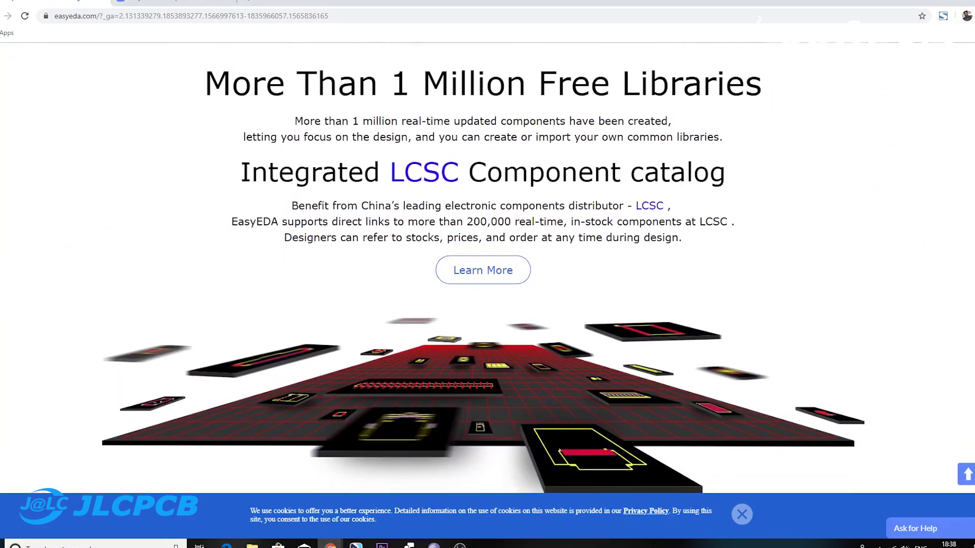
{"action": "scroll", "coordinate": [487, 305], "scroll_direction": "down", "scroll_amount": 4}
{"action": "scroll", "coordinate": [487, 305], "scroll_direction": "down", "scroll_amount": 3}
{"action": "scroll", "coordinate": [488, 305], "scroll_direction": "down", "scroll_amount": 2}
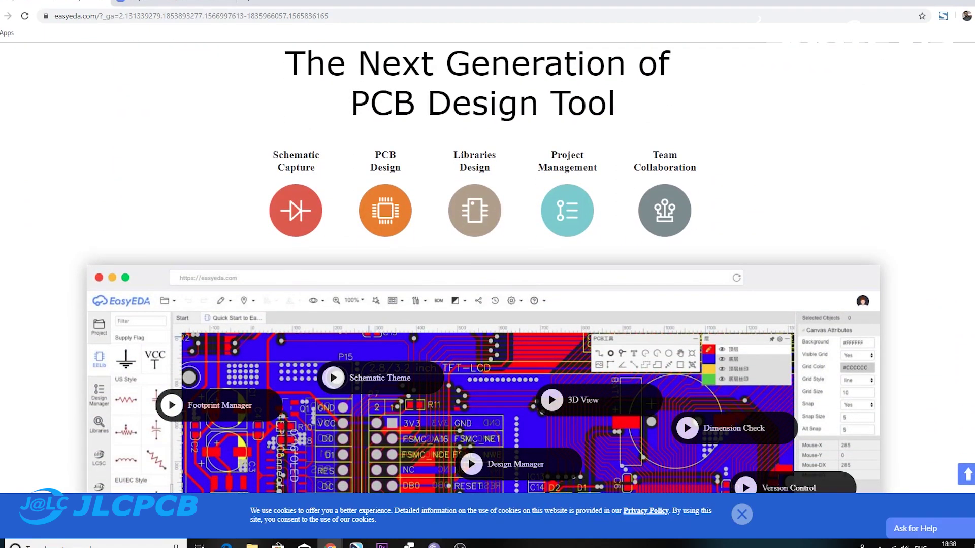
{"action": "scroll", "coordinate": [488, 304], "scroll_direction": "down", "scroll_amount": 3}
{"action": "scroll", "coordinate": [488, 305], "scroll_direction": "down", "scroll_amount": 4}
{"action": "scroll", "coordinate": [487, 305], "scroll_direction": "down", "scroll_amount": 2}
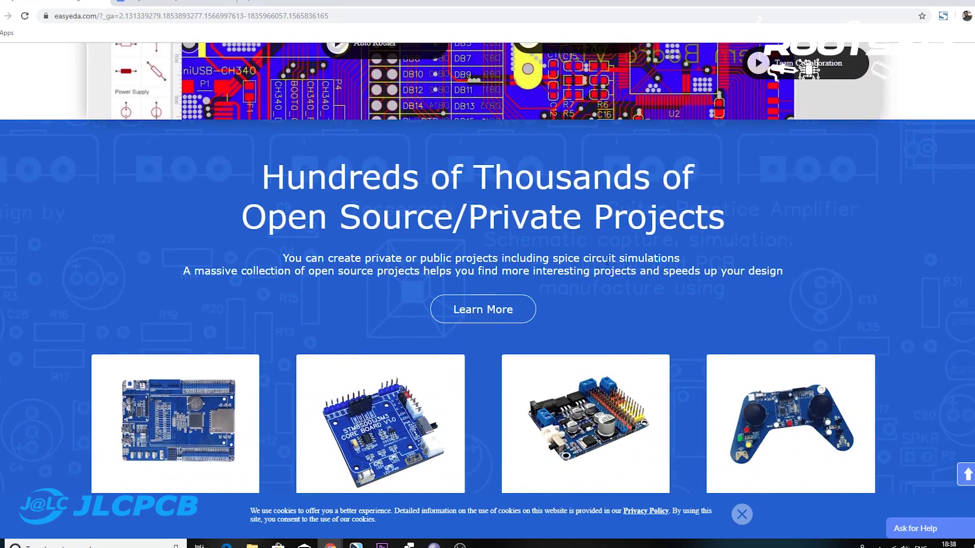
Show the gamepad PCB in the EasyEDA editor and pan across the board
{"action": "left_click", "coordinate": [246, 2]}
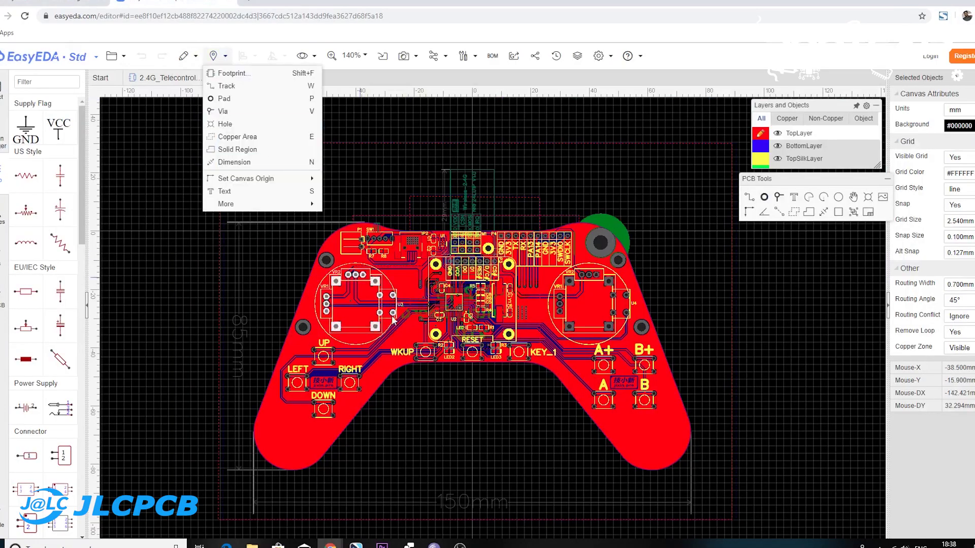
{"action": "scroll", "coordinate": [533, 352], "scroll_direction": "up", "scroll_amount": 2}
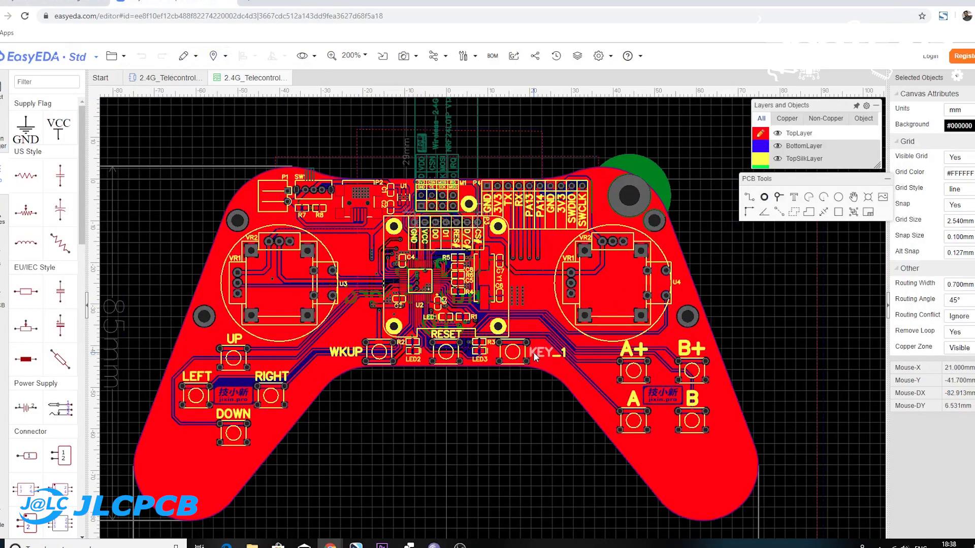
{"action": "right_click_drag", "start_coordinate": [485, 412], "coordinate": [504, 411]}
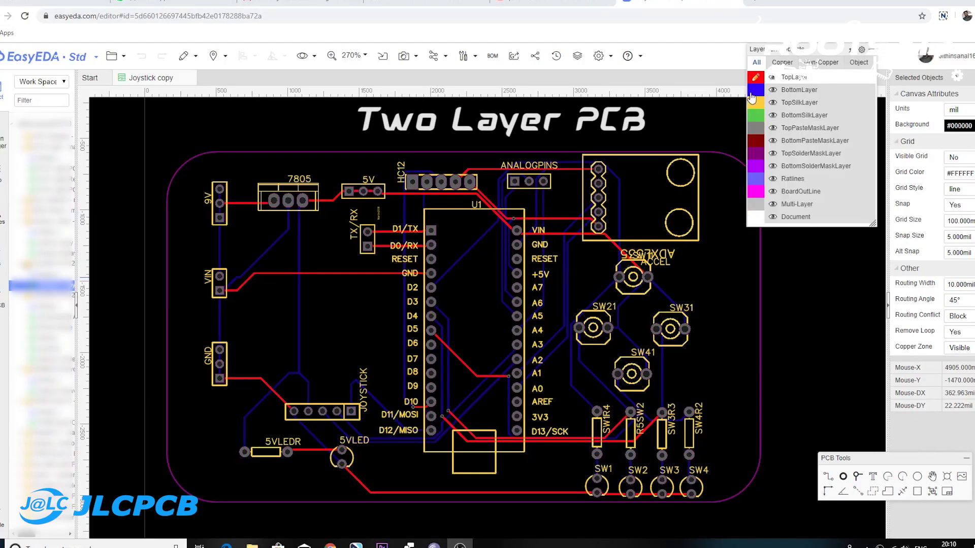
{"action": "left_click", "coordinate": [752, 92]}
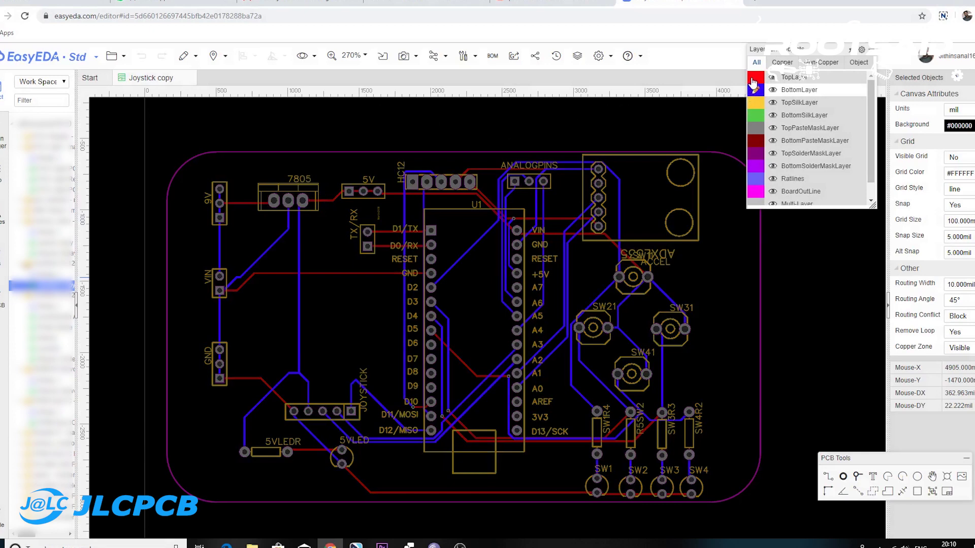
{"action": "left_click", "coordinate": [755, 80]}
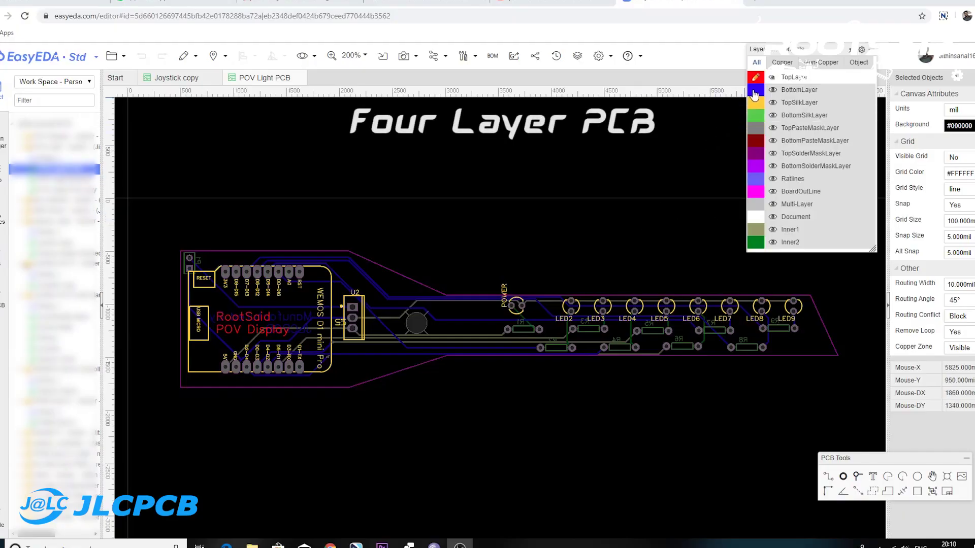
Inspect the POV board's BottomLayer, Inner1, Inner2 and TopLayer copper in turn
{"action": "left_click", "coordinate": [754, 92]}
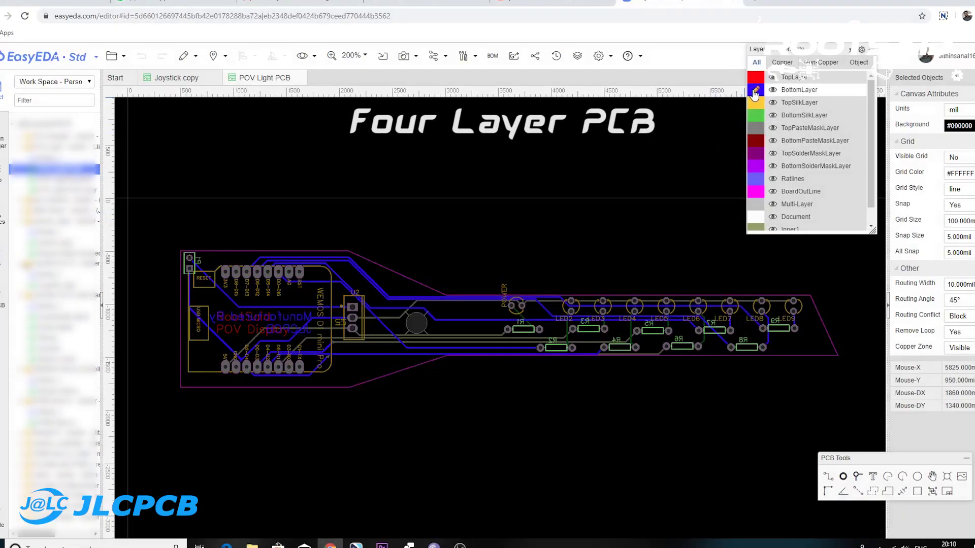
{"action": "scroll", "coordinate": [761, 152], "scroll_direction": "down", "scroll_amount": 2}
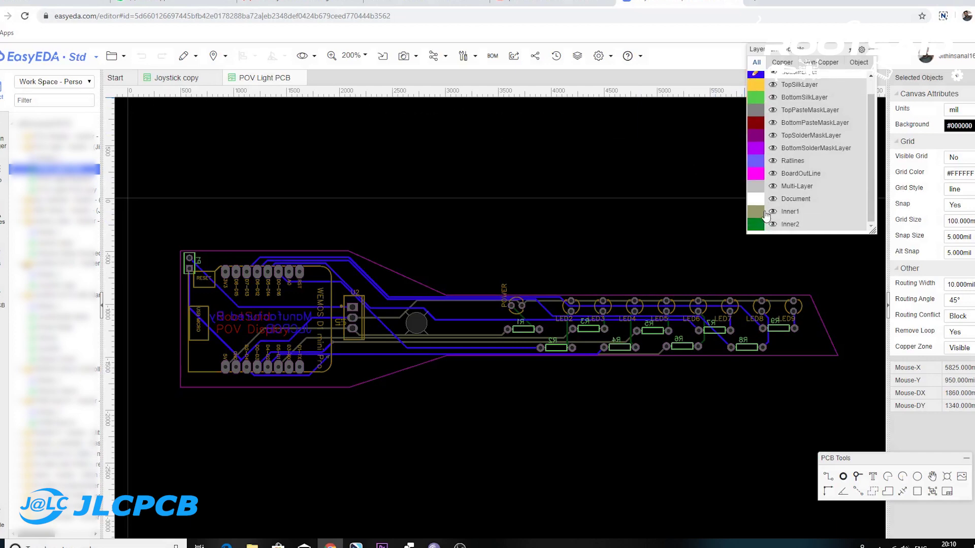
{"action": "left_click", "coordinate": [756, 212]}
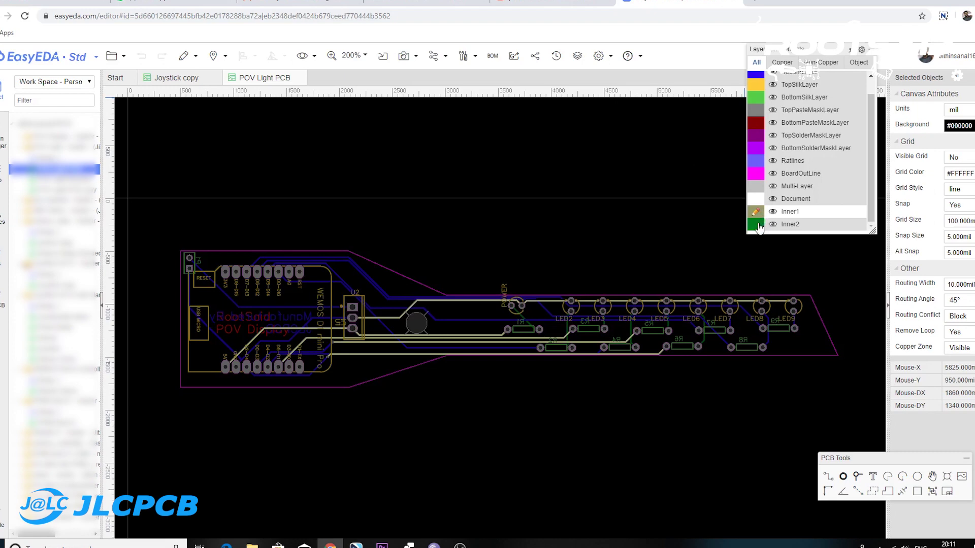
{"action": "left_click", "coordinate": [757, 225]}
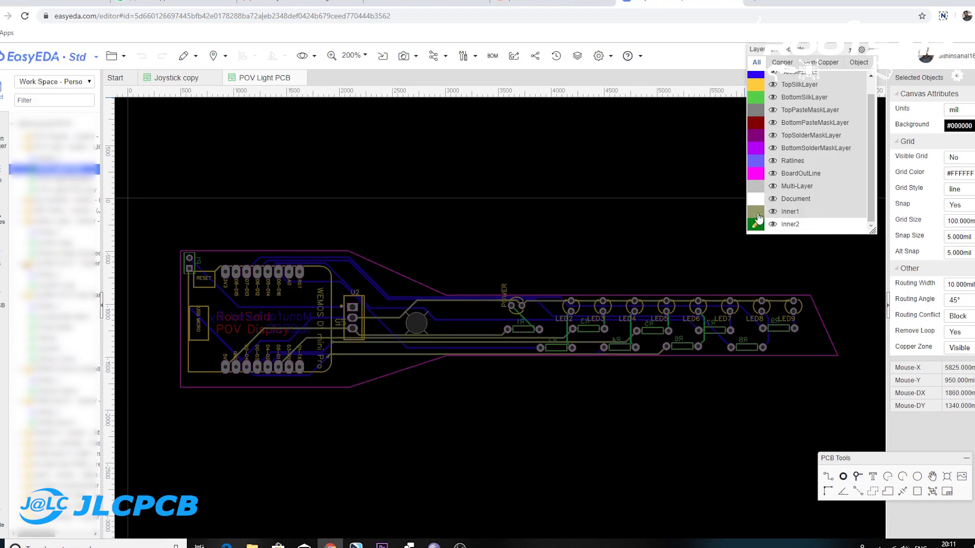
{"action": "scroll", "coordinate": [761, 152], "scroll_direction": "up", "scroll_amount": 1}
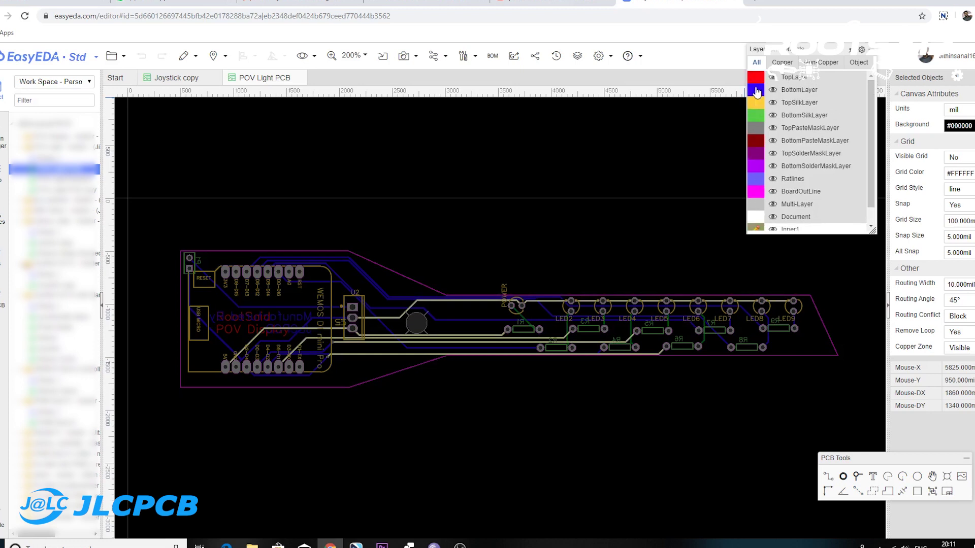
{"action": "left_click", "coordinate": [756, 90]}
{"action": "left_click", "coordinate": [756, 80]}
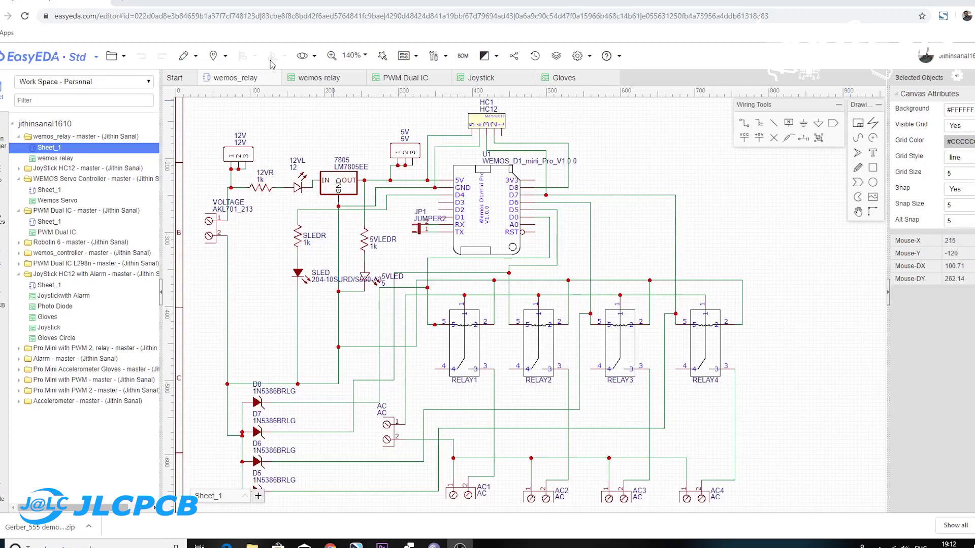
View the wemos relay and PWM Dual IC motor-driver PCB layouts
{"action": "left_click", "coordinate": [317, 79]}
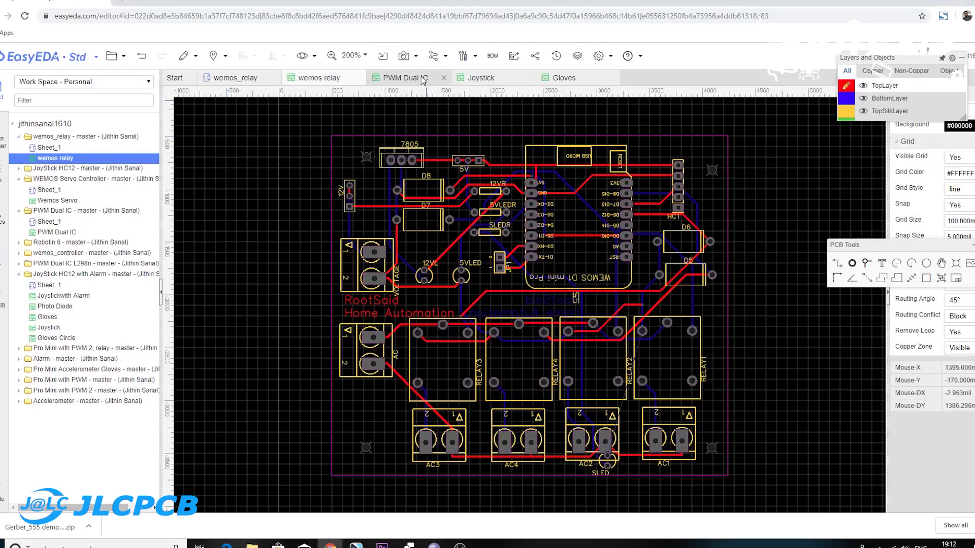
{"action": "left_click", "coordinate": [404, 78]}
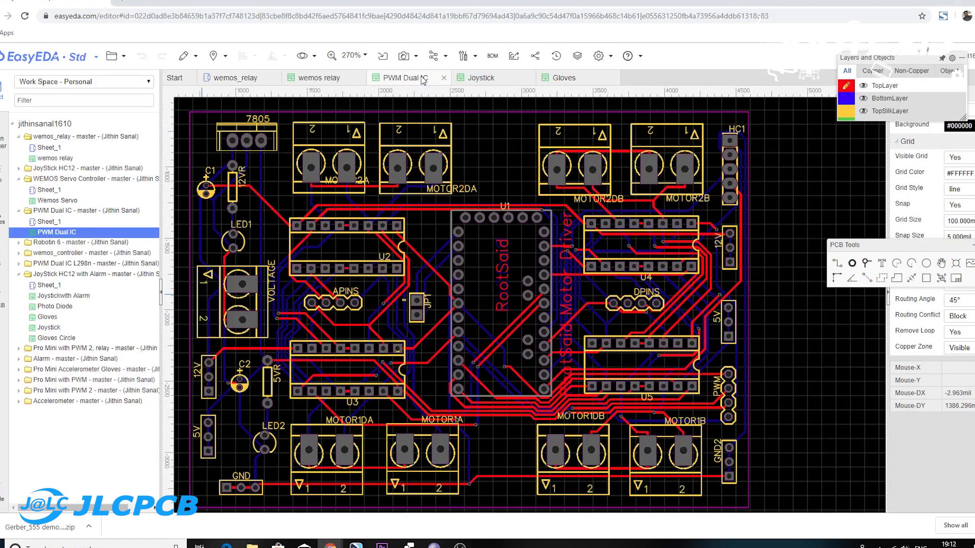
After viewing the Joystick layout, sign in to EasyEDA with a Google account
{"action": "left_click", "coordinate": [480, 77]}
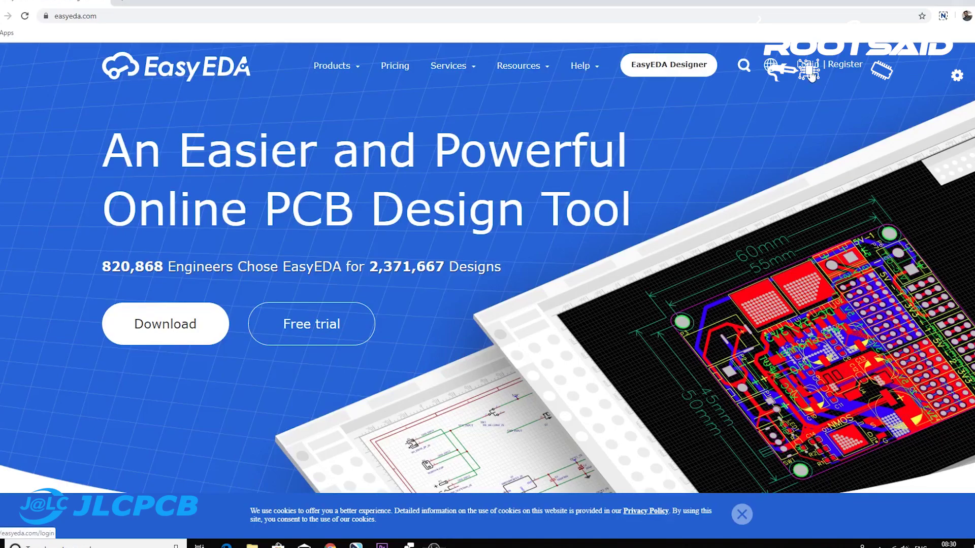
{"action": "left_click", "coordinate": [812, 68]}
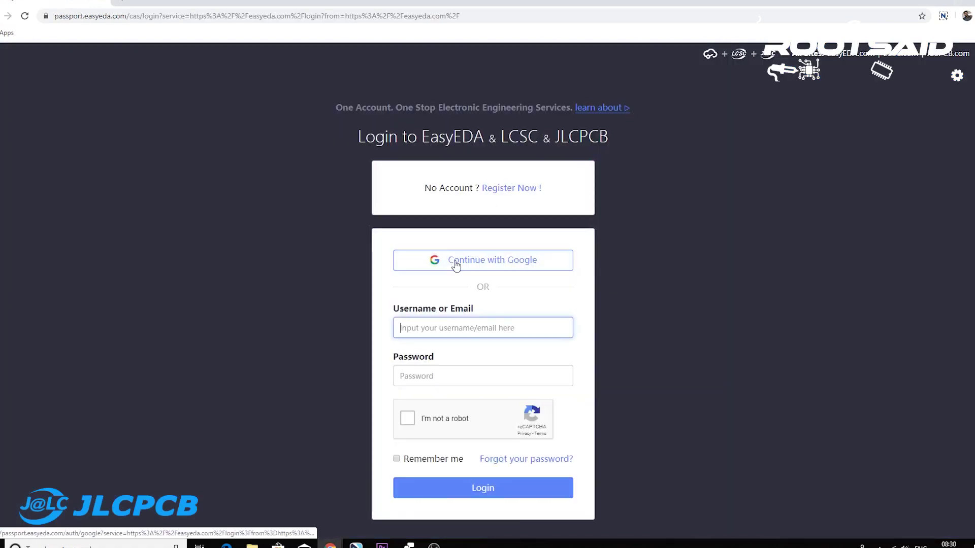
{"action": "left_click", "coordinate": [456, 264]}
{"action": "mouse_move", "coordinate": [925, 55]}
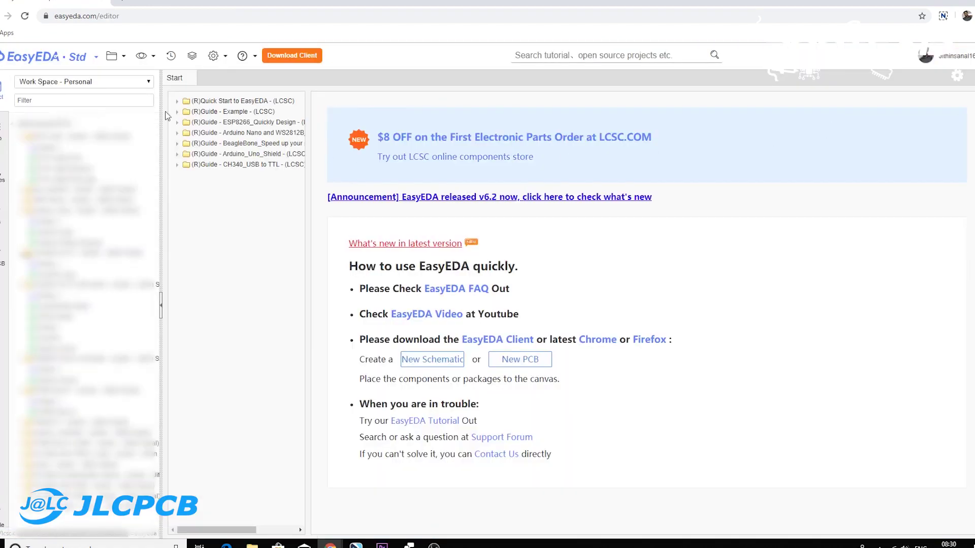
Create and save a new project titled POV Display
{"action": "left_click", "coordinate": [122, 59]}
{"action": "mouse_move", "coordinate": [124, 74]}
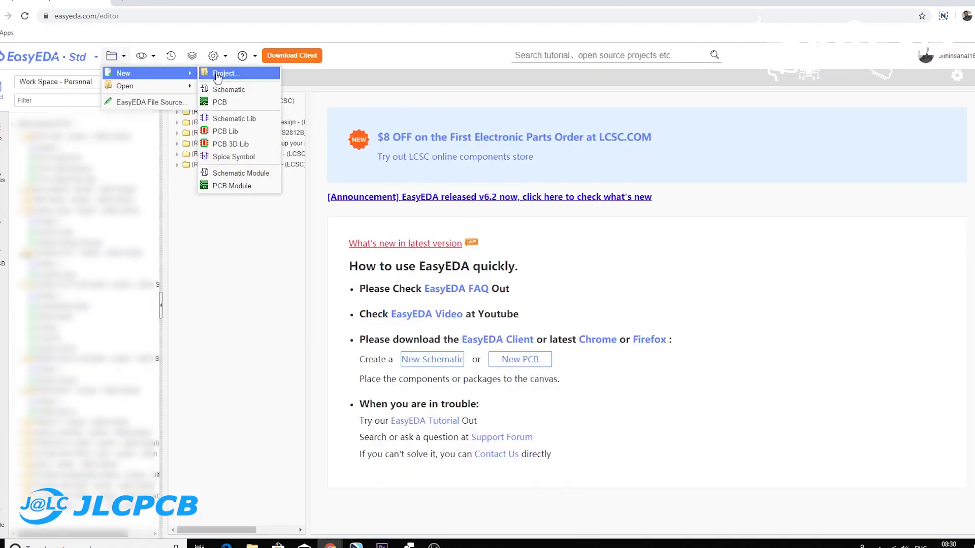
{"action": "left_click", "coordinate": [220, 73]}
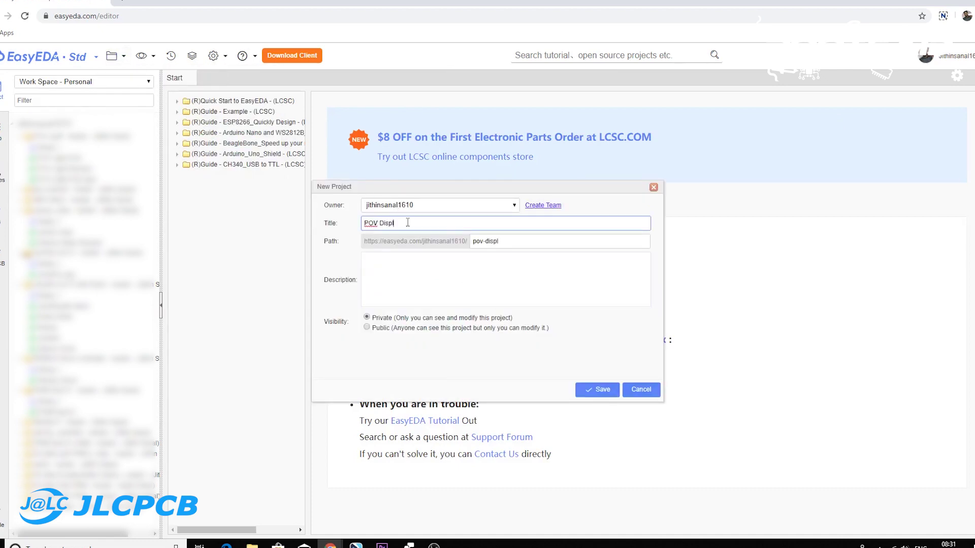
{"action": "left_click", "coordinate": [606, 390]}
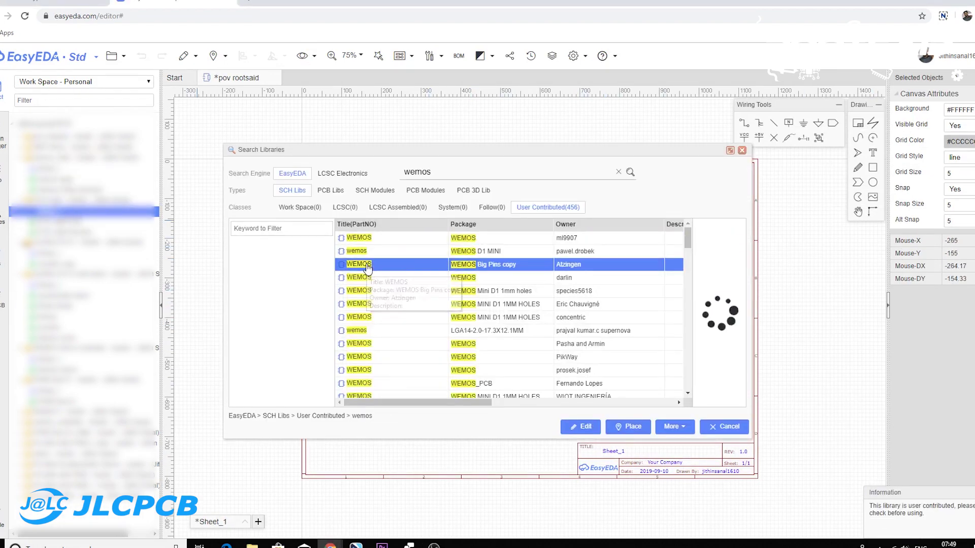
{"action": "type", "text": "d1 mini"}
Find the Wemos_D1_mini_Pro_V1.0.0 symbol and place it near the sheet centre
{"action": "key", "text": "Return"}
{"action": "left_click", "coordinate": [377, 251]}
{"action": "left_click", "coordinate": [388, 250]}
{"action": "left_click", "coordinate": [582, 426]}
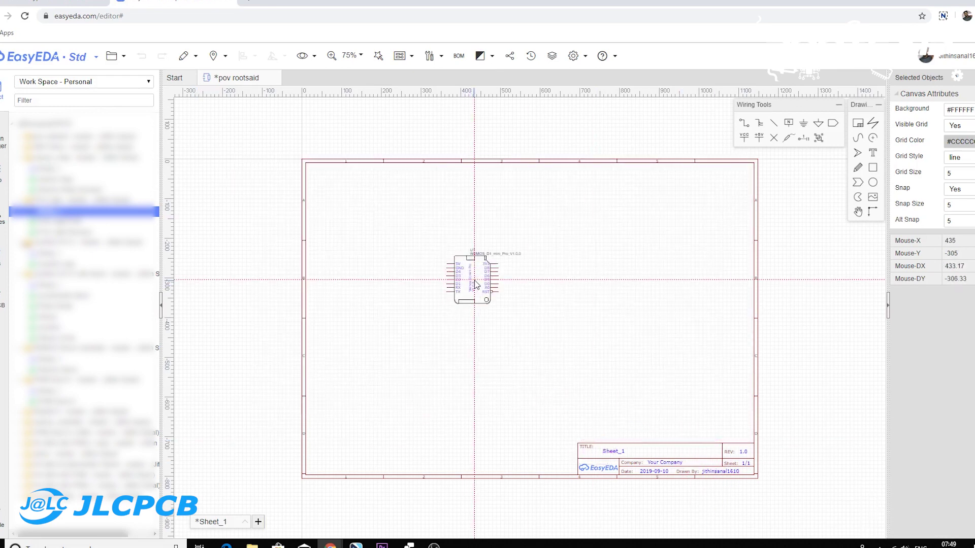
{"action": "left_click", "coordinate": [507, 276]}
Place a row of 1k resistors from the EELib basic symbols
{"action": "left_click", "coordinate": [4, 152]}
{"action": "left_click", "coordinate": [114, 229]}
{"action": "left_click", "coordinate": [394, 337]}
{"action": "left_click", "coordinate": [407, 337]}
{"action": "left_click", "coordinate": [442, 337]}
{"action": "scroll", "coordinate": [104, 344], "scroll_direction": "down", "scroll_amount": 3}
{"action": "scroll", "coordinate": [105, 343], "scroll_direction": "down", "scroll_amount": 3}
{"action": "scroll", "coordinate": [105, 343], "scroll_direction": "down", "scroll_amount": 2}
Place a row of eight LEDs below the resistors
{"action": "left_click", "coordinate": [43, 311]}
{"action": "scroll", "coordinate": [379, 367], "scroll_direction": "up", "scroll_amount": 3}
{"action": "left_click", "coordinate": [379, 367]}
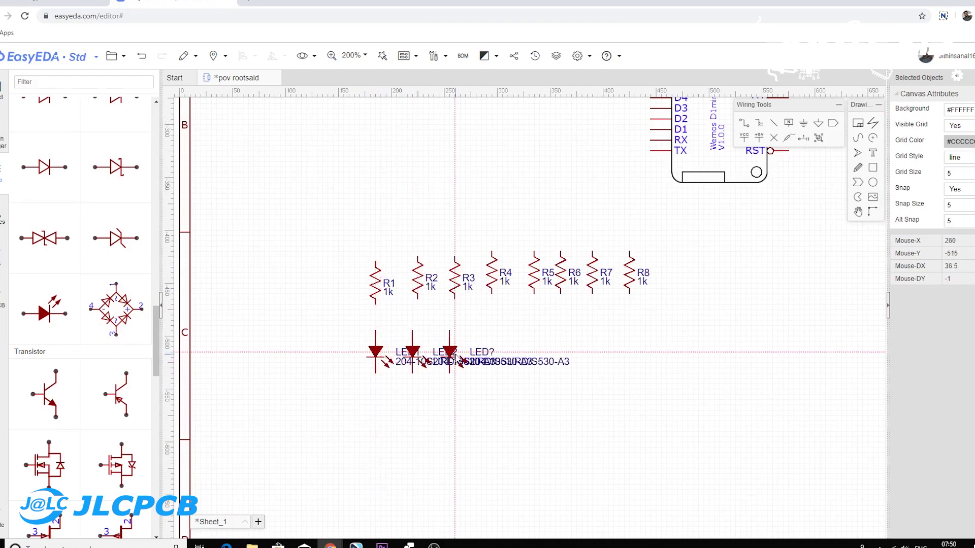
{"action": "left_click", "coordinate": [415, 357]}
{"action": "left_click", "coordinate": [450, 357]}
{"action": "left_click", "coordinate": [488, 357]}
{"action": "left_click", "coordinate": [529, 357]}
{"action": "left_click", "coordinate": [562, 356]}
{"action": "left_click", "coordinate": [595, 356]}
{"action": "left_click", "coordinate": [632, 357]}
{"action": "scroll", "coordinate": [610, 358], "scroll_direction": "down", "scroll_amount": 2}
Wire each resistor R1–R7 down to its LED
{"action": "left_click", "coordinate": [759, 125]}
{"action": "left_click", "coordinate": [366, 354]}
{"action": "left_click", "coordinate": [366, 384]}
{"action": "left_click", "coordinate": [392, 354]}
{"action": "left_click", "coordinate": [392, 385]}
{"action": "left_click", "coordinate": [417, 354]}
{"action": "left_click", "coordinate": [417, 385]}
{"action": "left_click", "coordinate": [444, 354]}
{"action": "left_click", "coordinate": [444, 385]}
{"action": "left_click", "coordinate": [476, 355]}
{"action": "left_click", "coordinate": [476, 384]}
{"action": "left_click", "coordinate": [496, 354]}
{"action": "left_click", "coordinate": [495, 385]}
{"action": "left_click", "coordinate": [514, 355]}
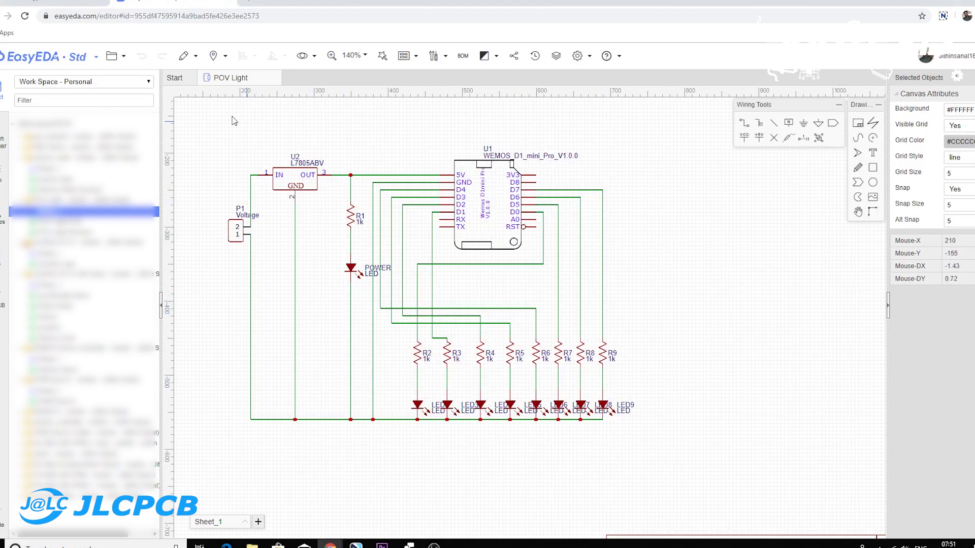
Save the POV Light schematic from the File menu
{"action": "left_click", "coordinate": [123, 56]}
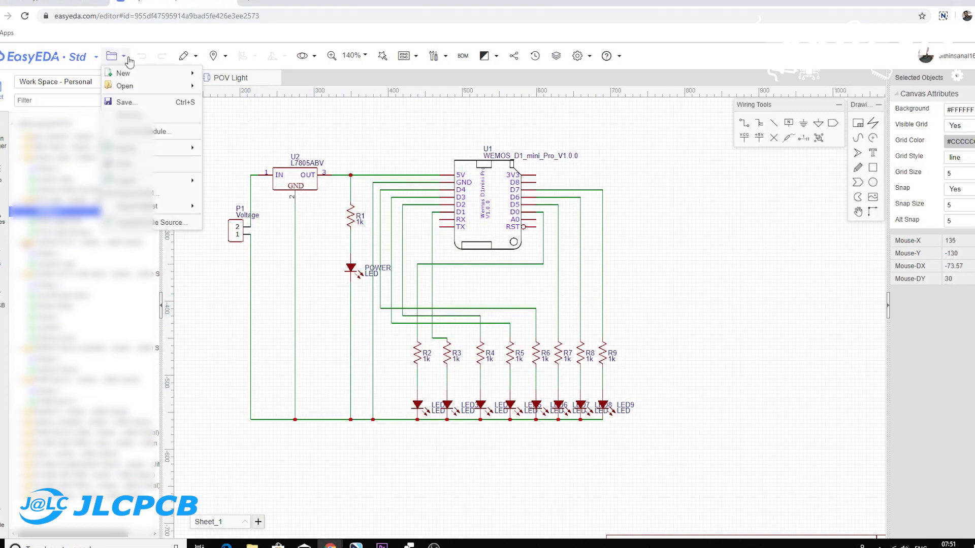
{"action": "left_click", "coordinate": [124, 102]}
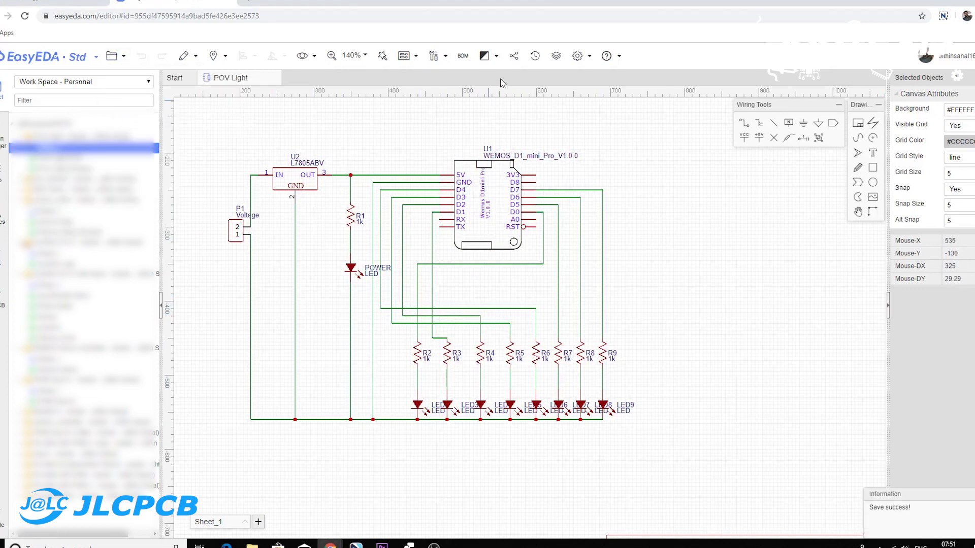
Convert the schematic to a PCB, continuing past the unfinished-nets warning
{"action": "left_click", "coordinate": [495, 55]}
{"action": "left_click", "coordinate": [416, 56]}
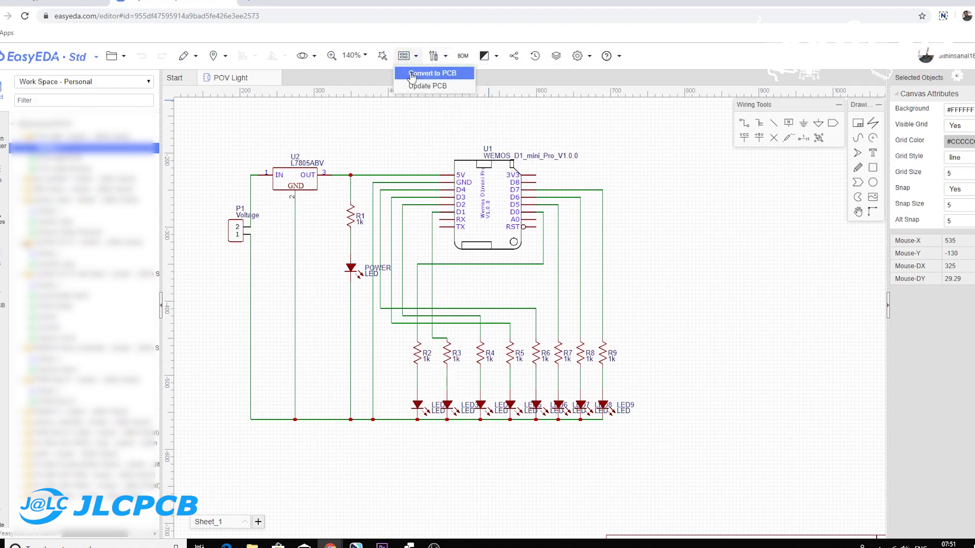
{"action": "left_click", "coordinate": [432, 74]}
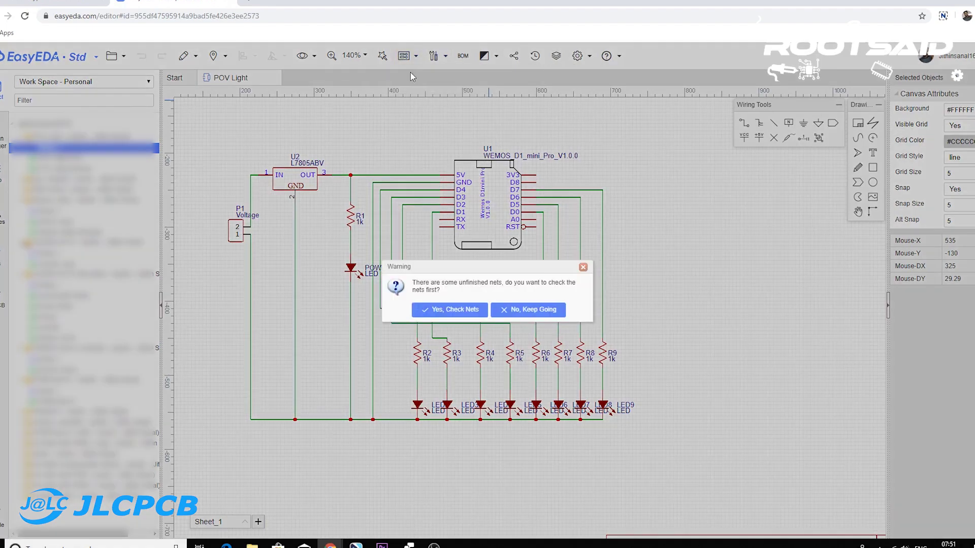
{"action": "left_click", "coordinate": [528, 310]}
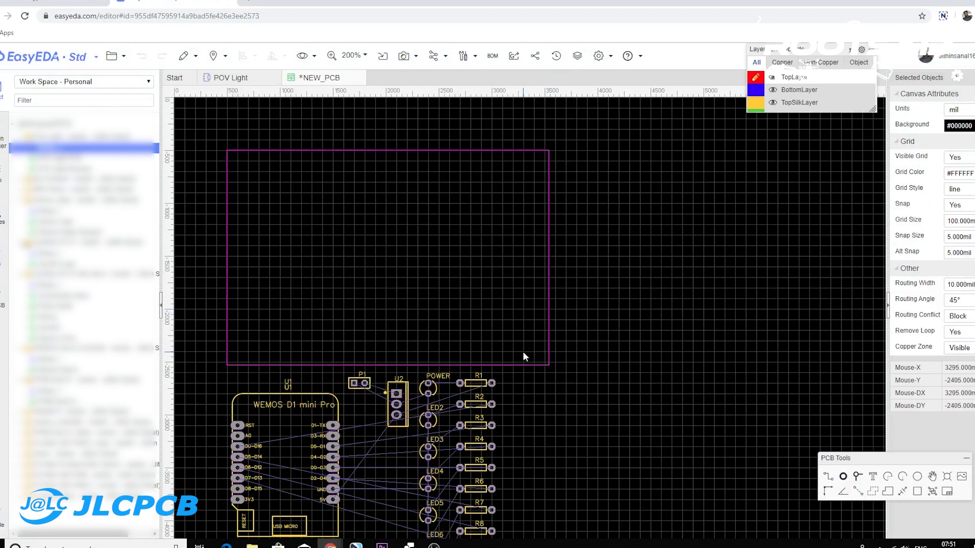
Move the WEMOS, P1 and U2 footprints into the outline and rotate the WEMOS 90 degrees
{"action": "right_click_drag", "start_coordinate": [522, 351], "coordinate": [533, 381]}
{"action": "left_click_drag", "start_coordinate": [282, 412], "coordinate": [403, 228]}
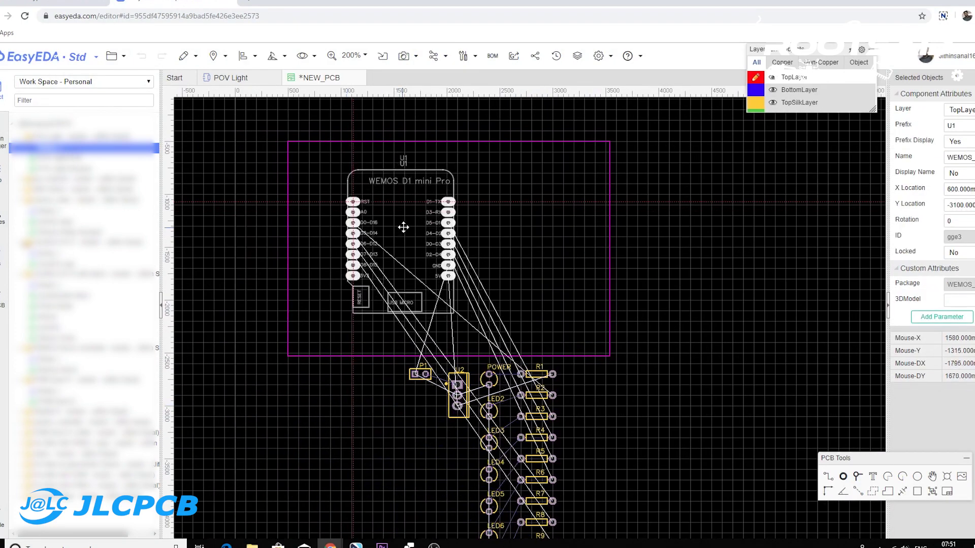
{"action": "left_click_drag", "start_coordinate": [420, 374], "coordinate": [305, 238]}
{"action": "left_click_drag", "start_coordinate": [457, 392], "coordinate": [506, 322]}
{"action": "left_click", "coordinate": [404, 229]}
{"action": "key", "text": "space"}
{"action": "scroll", "coordinate": [713, 345], "scroll_direction": "down", "scroll_amount": 2}
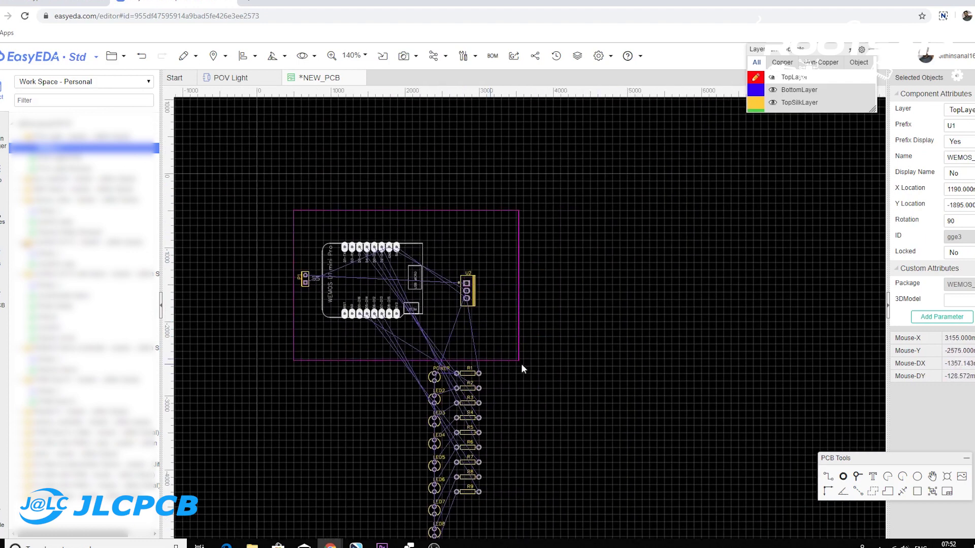
Drag the outline corners to stretch it into a long tapered paddle-shaped board
{"action": "left_click", "coordinate": [518, 360]}
{"action": "left_click_drag", "start_coordinate": [517, 360], "coordinate": [701, 358]}
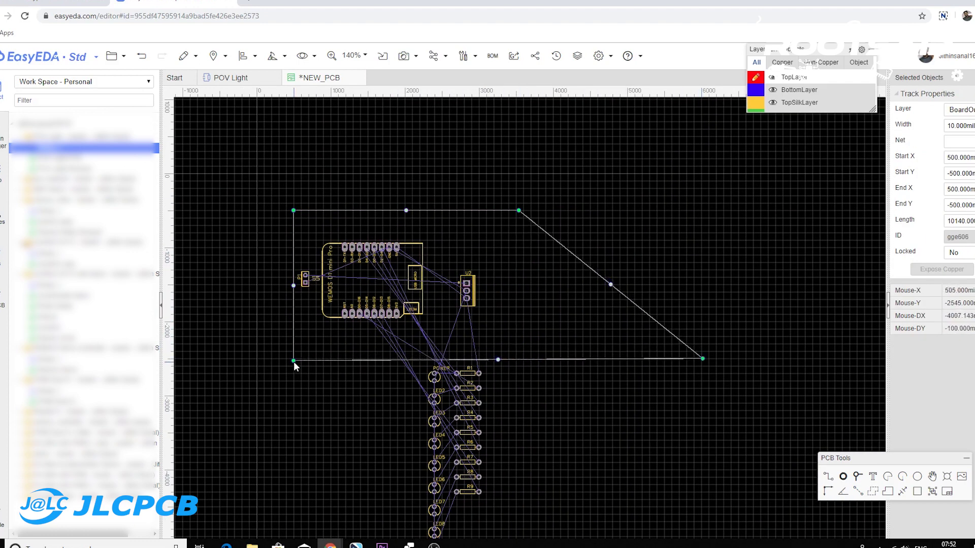
{"action": "left_click_drag", "start_coordinate": [293, 360], "coordinate": [290, 341]}
{"action": "left_click_drag", "start_coordinate": [698, 357], "coordinate": [701, 337]}
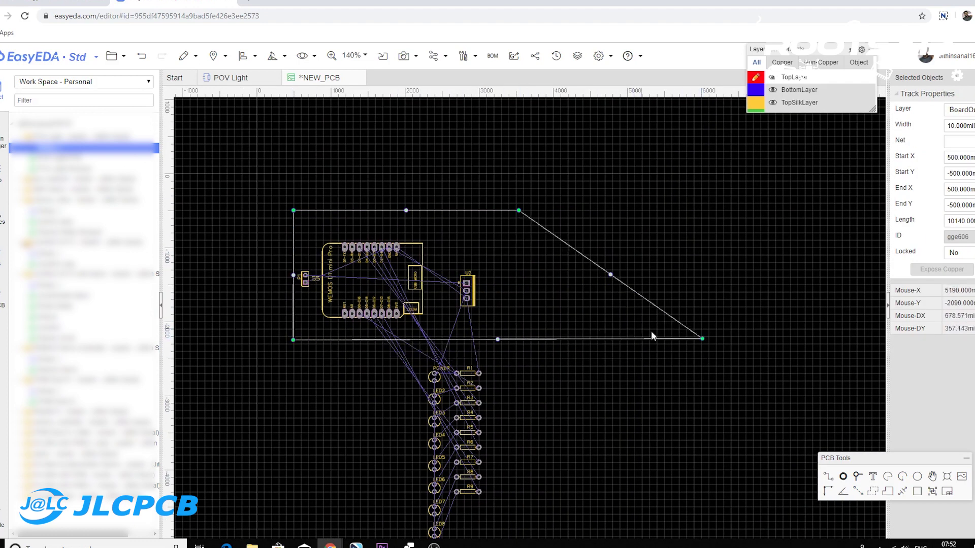
{"action": "left_click", "coordinate": [579, 214]}
{"action": "left_click", "coordinate": [571, 252]}
{"action": "left_click_drag", "start_coordinate": [518, 211], "coordinate": [725, 214]}
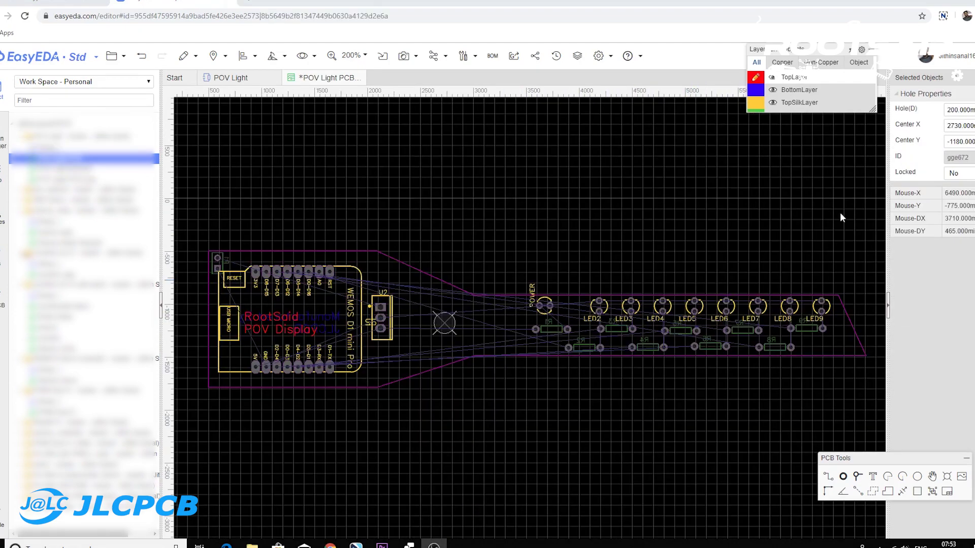
{"action": "left_click", "coordinate": [351, 308]}
{"action": "left_click", "coordinate": [389, 316]}
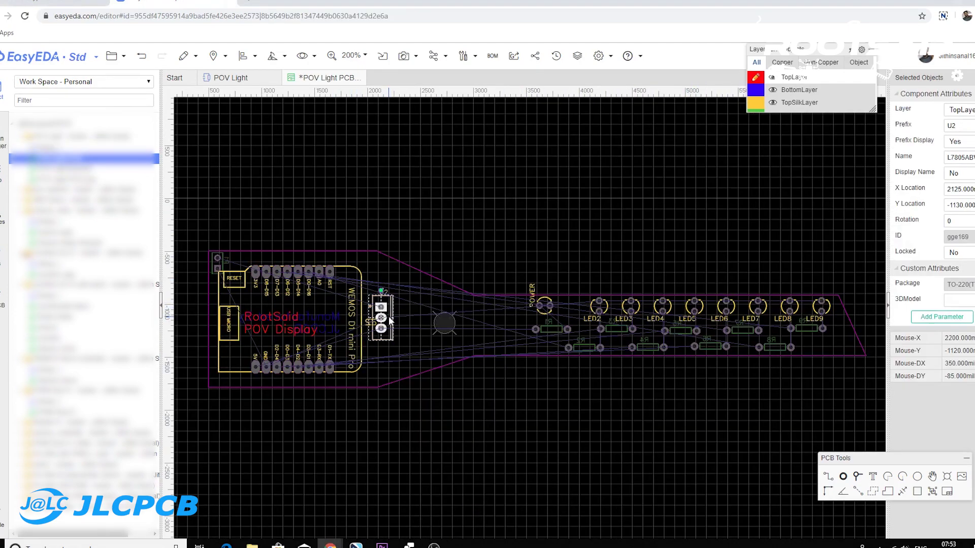
{"action": "left_click", "coordinate": [354, 314]}
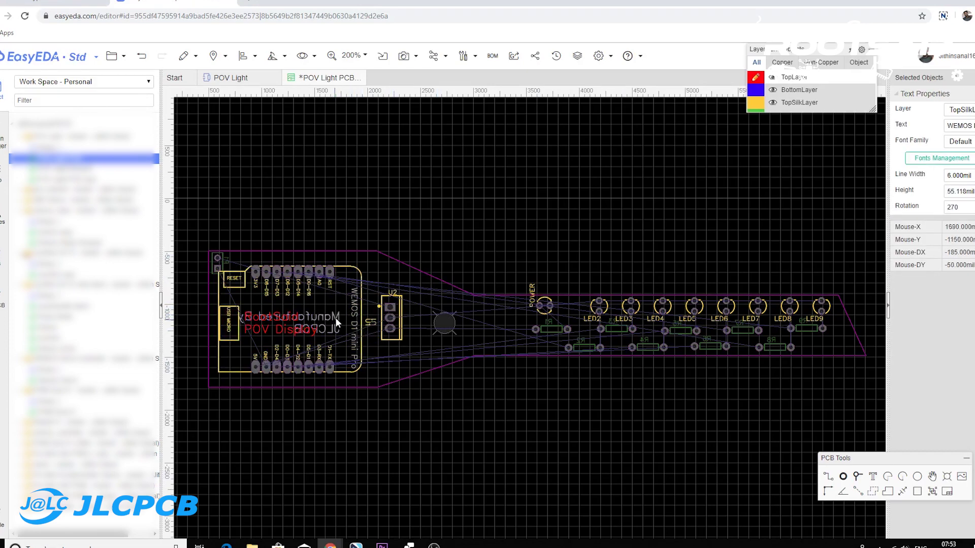
{"action": "left_click", "coordinate": [342, 309]}
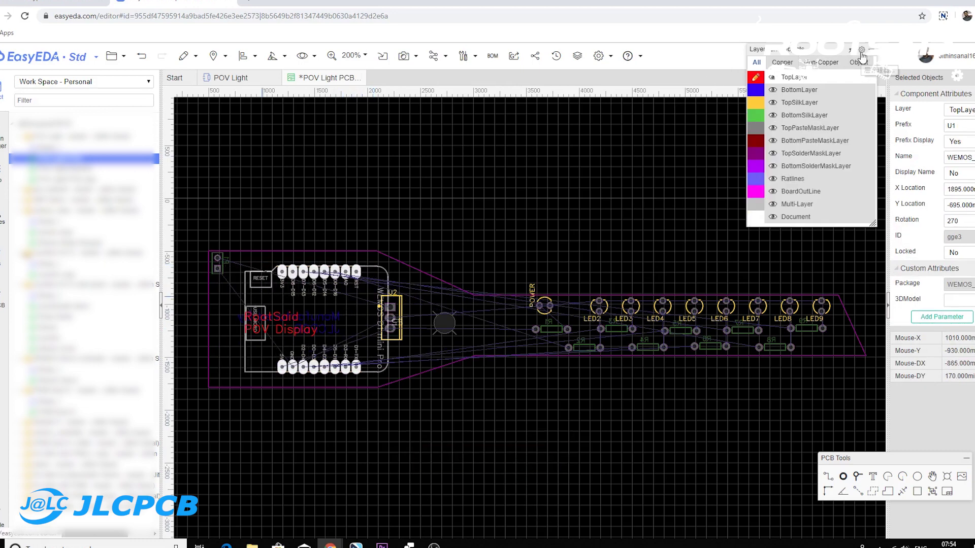
Set Copper Layer to 4 in Layer Manager, adding Inner1 and Inner2, and apply it
{"action": "left_click", "coordinate": [862, 50]}
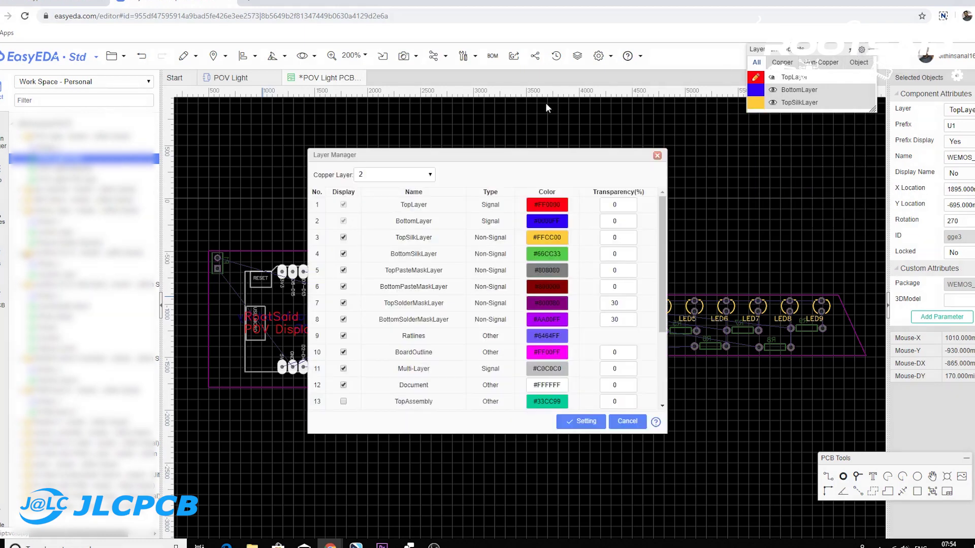
{"action": "left_click", "coordinate": [383, 176]}
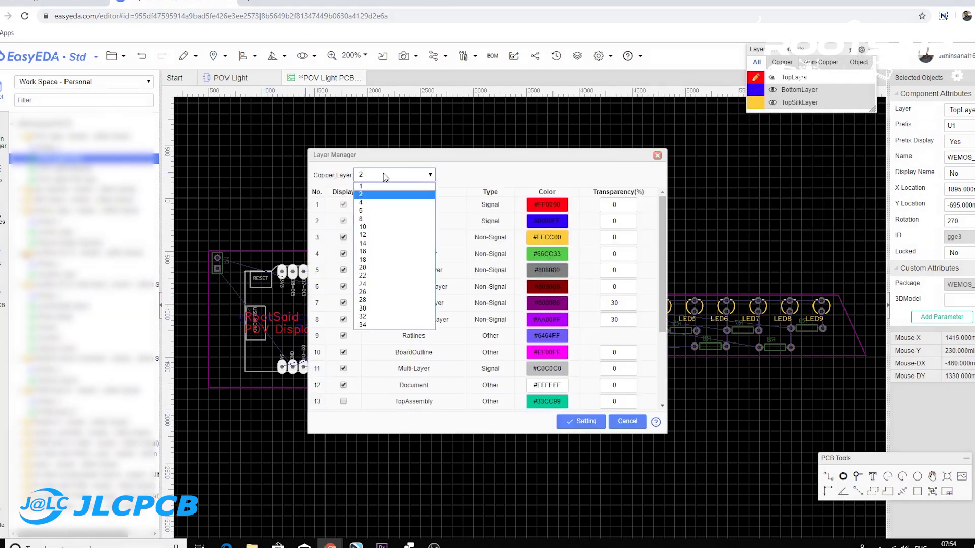
{"action": "left_click", "coordinate": [384, 204]}
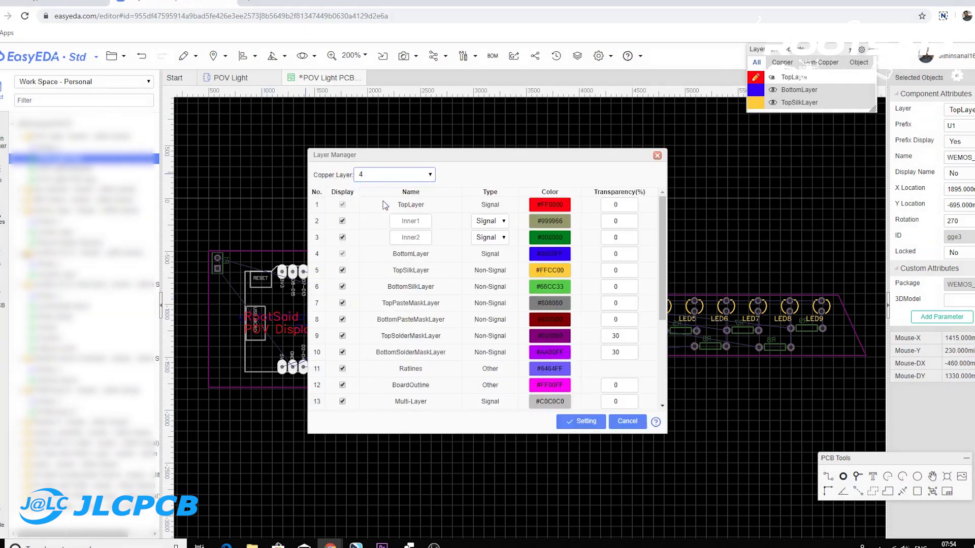
{"action": "left_click", "coordinate": [416, 237]}
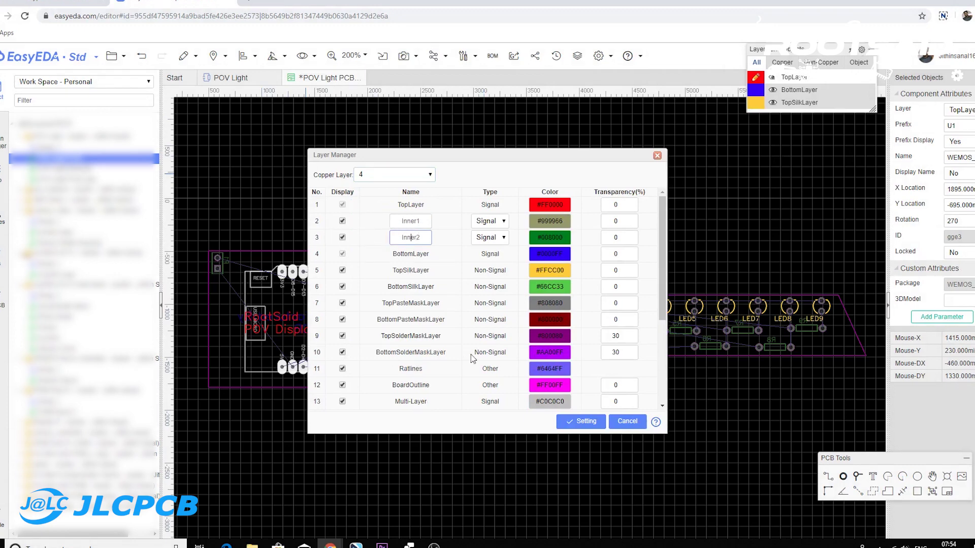
{"action": "left_click", "coordinate": [583, 420]}
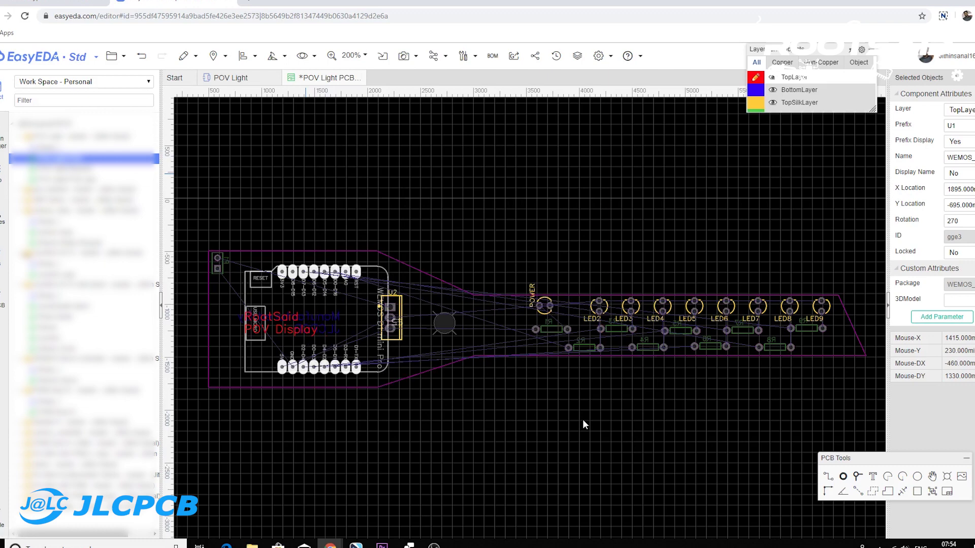
Save the POV Light PCB layout from the File menu
{"action": "left_click", "coordinate": [435, 56]}
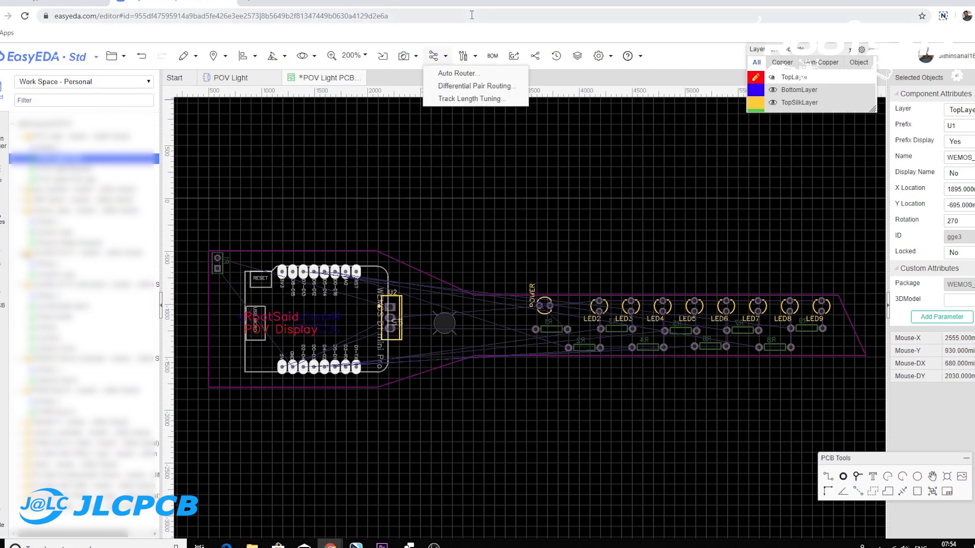
{"action": "left_click", "coordinate": [112, 56]}
{"action": "left_click", "coordinate": [138, 99]}
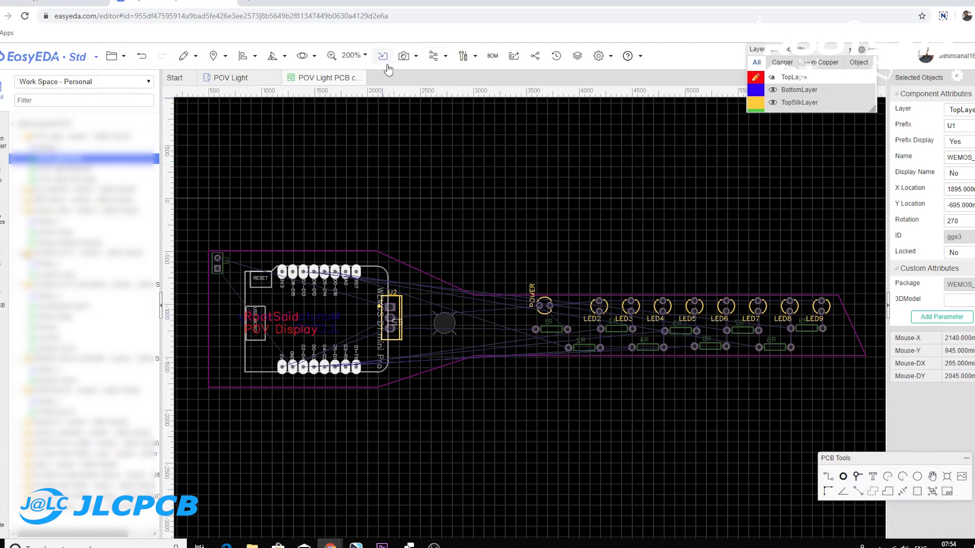
Auto-route all layers with a 14 mil track width and run the router
{"action": "left_click", "coordinate": [435, 55]}
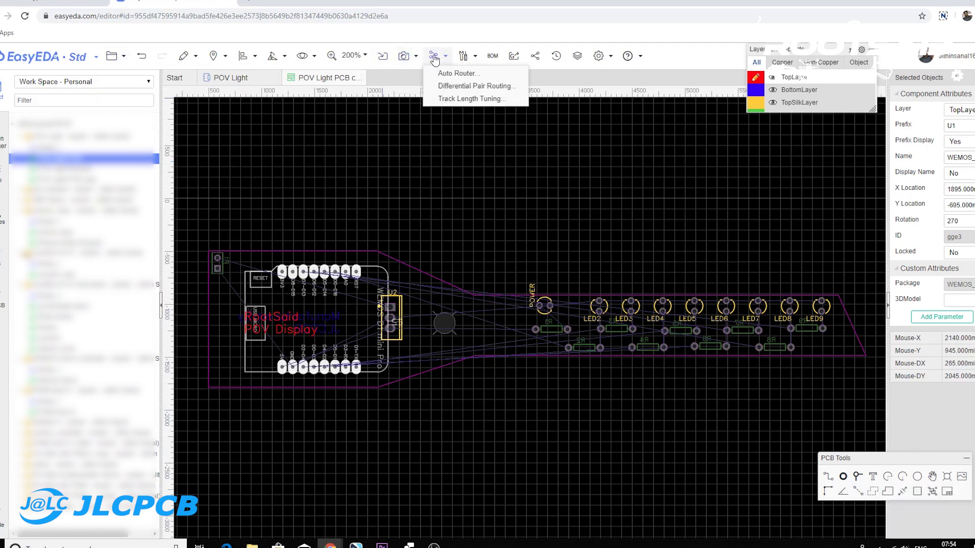
{"action": "left_click", "coordinate": [457, 74]}
{"action": "left_click", "coordinate": [403, 187]}
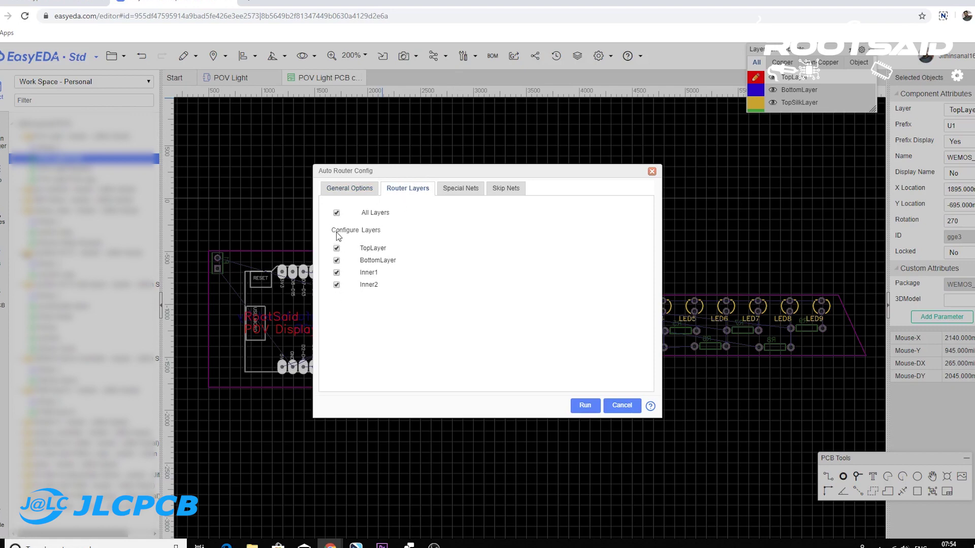
{"action": "left_click", "coordinate": [353, 188]}
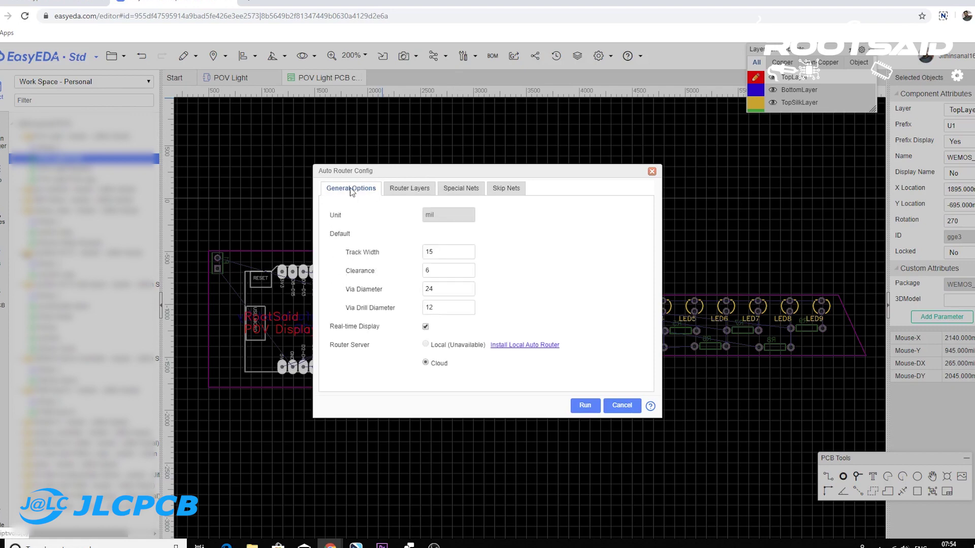
{"action": "double_click", "coordinate": [442, 254]}
{"action": "type", "text": "14"}
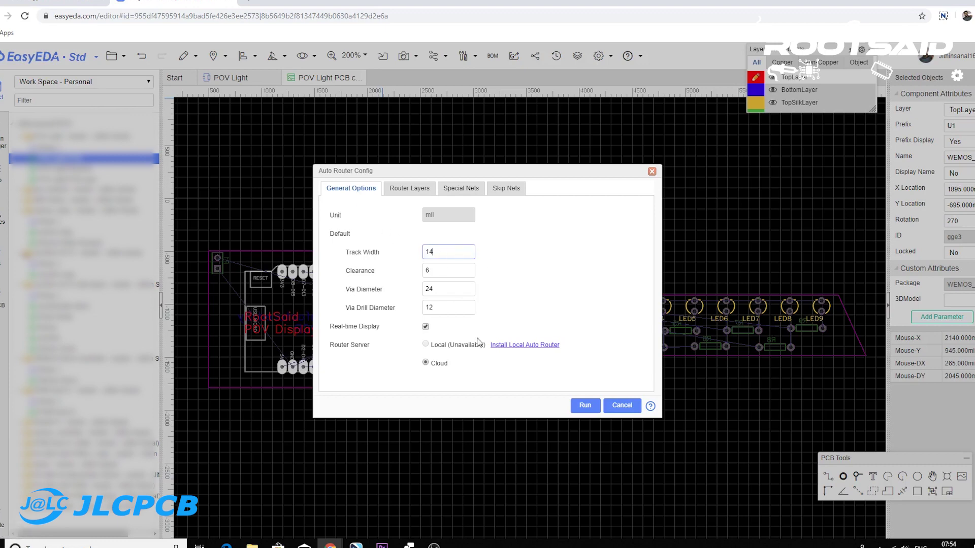
{"action": "left_click", "coordinate": [585, 406]}
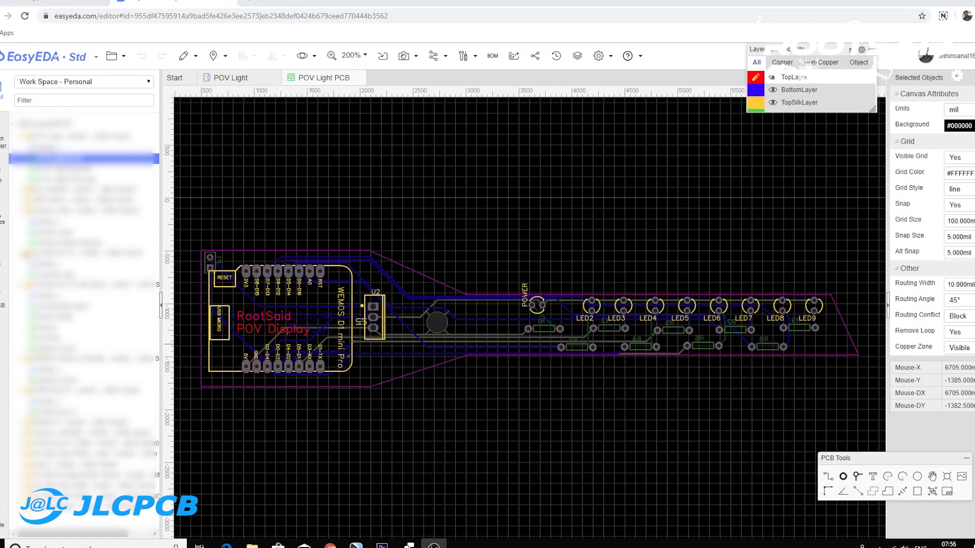
{"action": "mouse_move", "coordinate": [808, 90]}
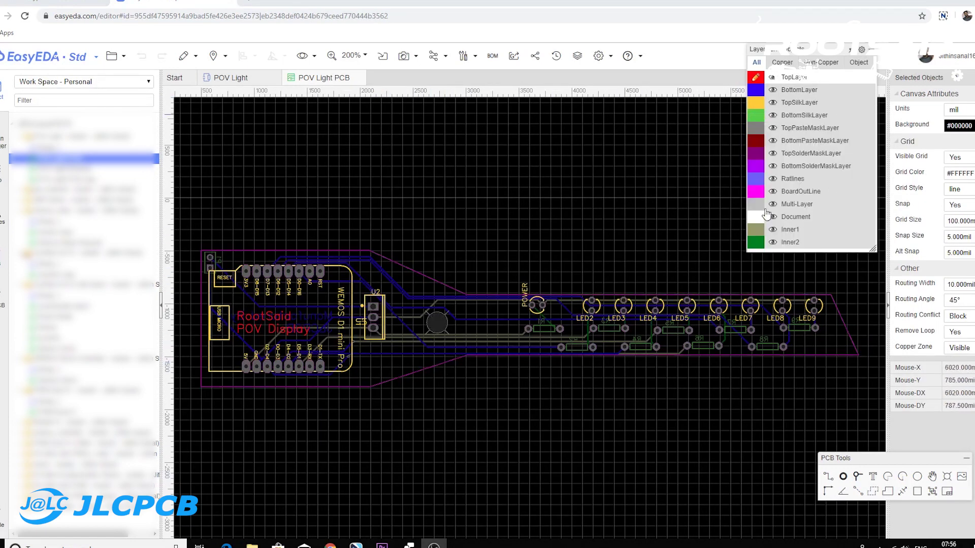
{"action": "left_click", "coordinate": [756, 90]}
{"action": "left_click", "coordinate": [756, 229]}
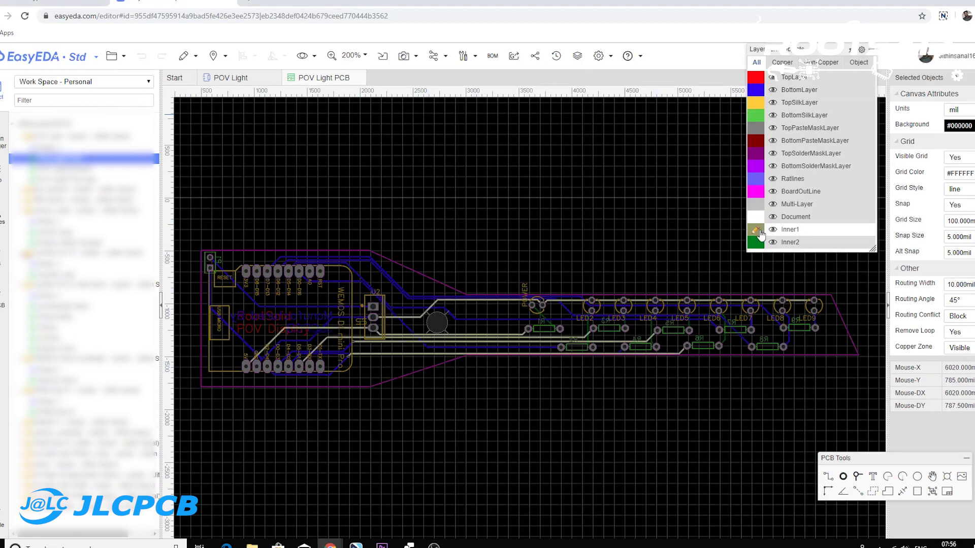
{"action": "left_click", "coordinate": [756, 243]}
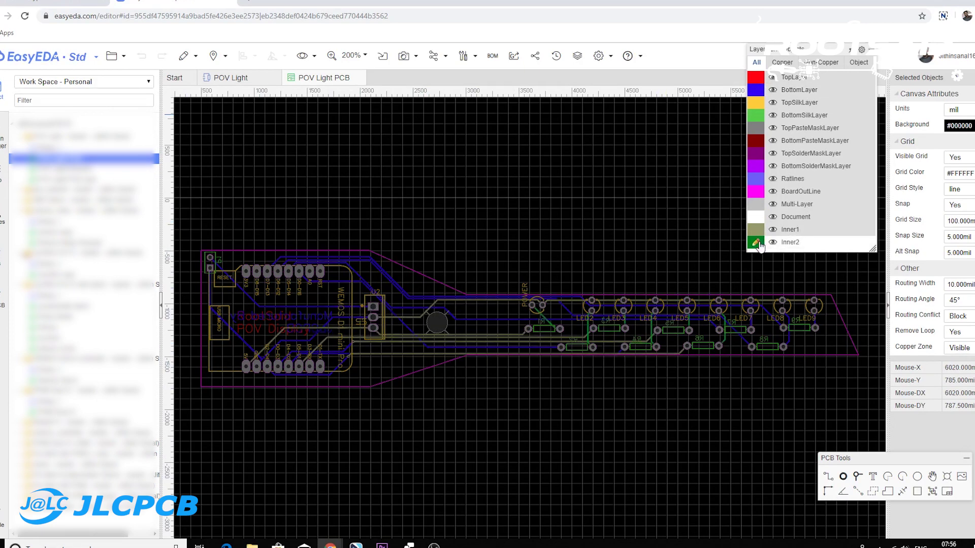
{"action": "left_click", "coordinate": [757, 230]}
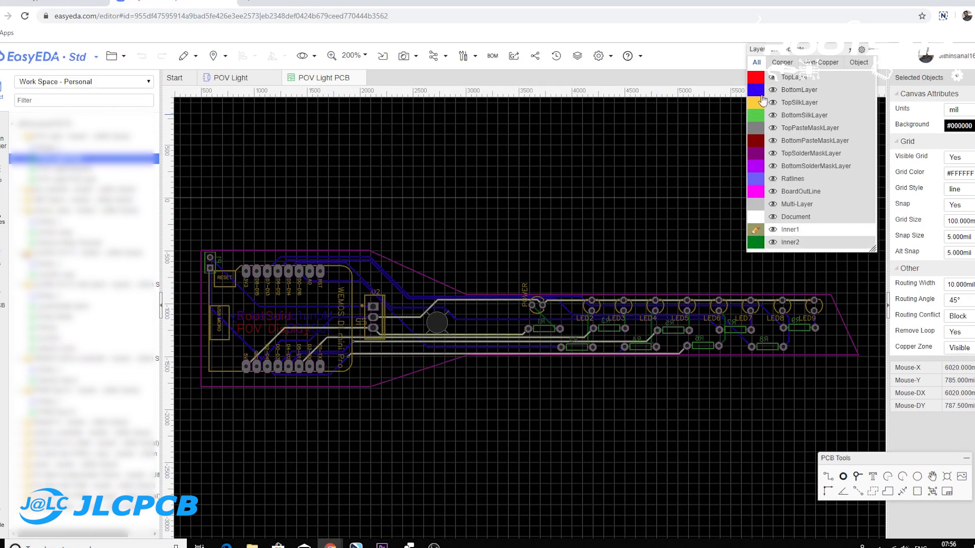
{"action": "left_click", "coordinate": [756, 90]}
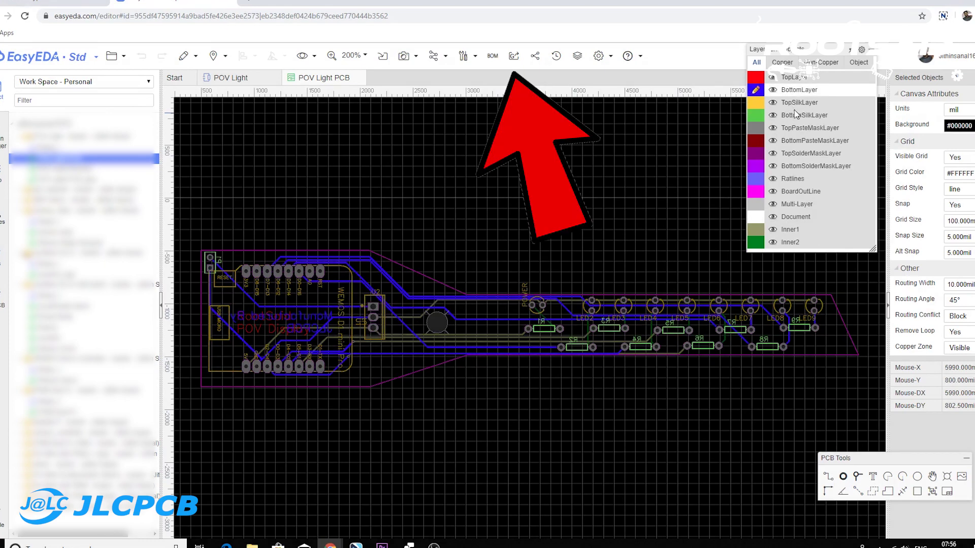
{"action": "left_click", "coordinate": [754, 232]}
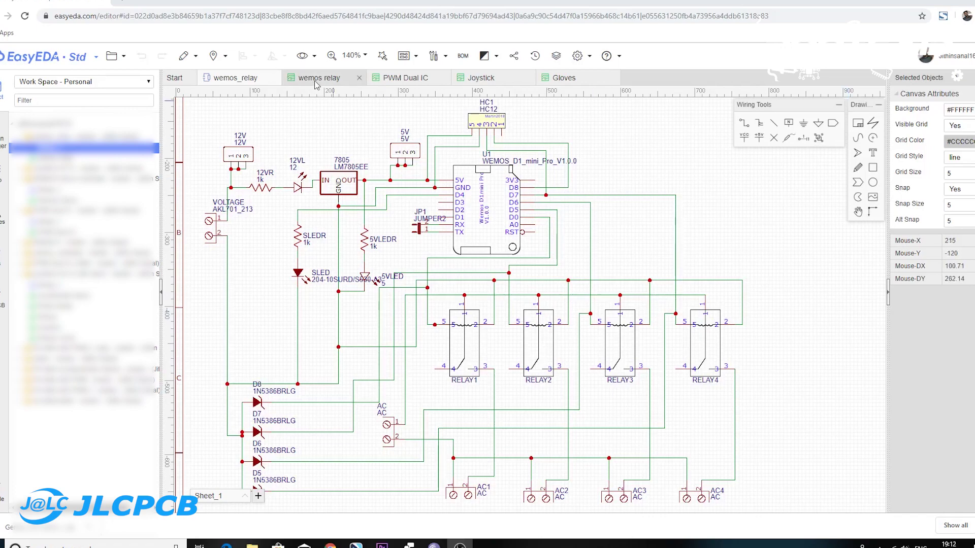
View the wemos relay, PWM Dual IC, Joystick and Gloves board layouts in turn
{"action": "left_click", "coordinate": [316, 78]}
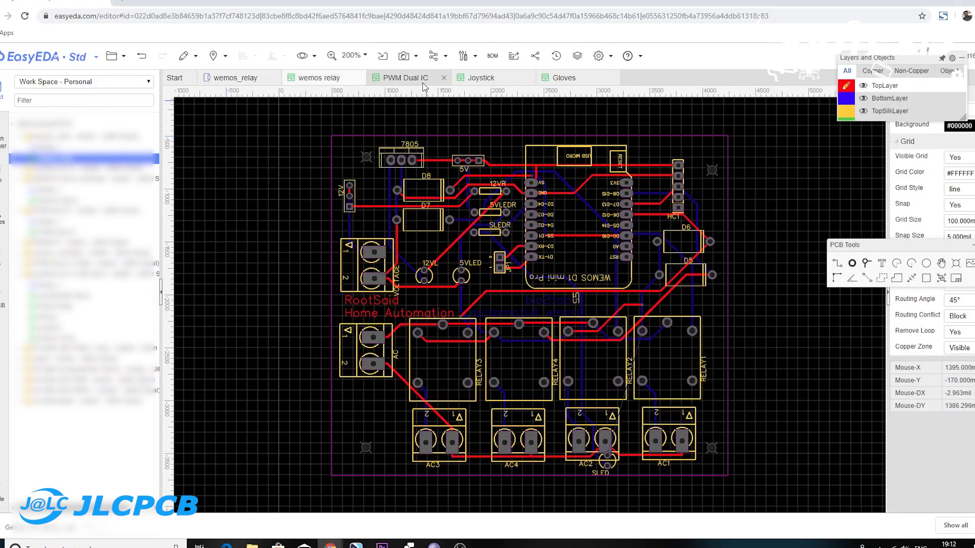
{"action": "left_click", "coordinate": [403, 77]}
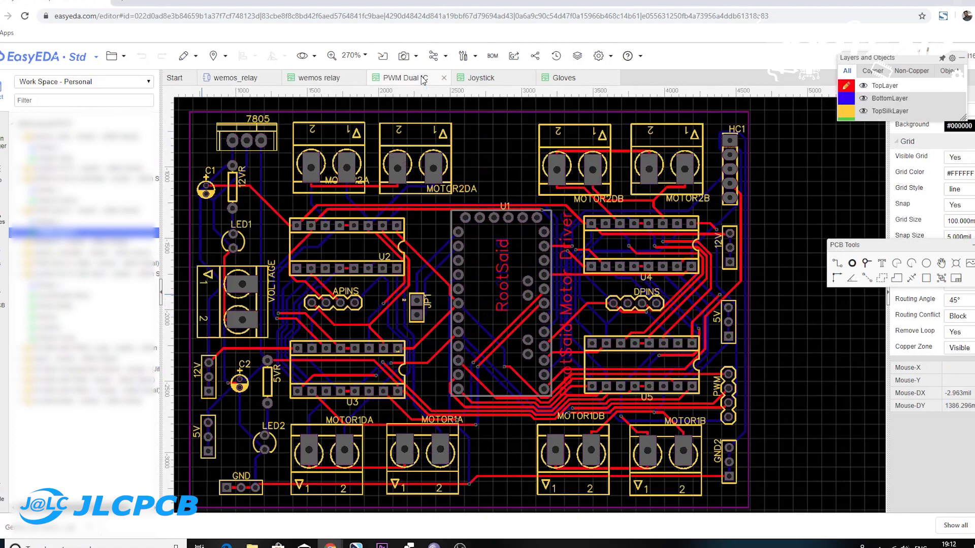
{"action": "left_click", "coordinate": [481, 77]}
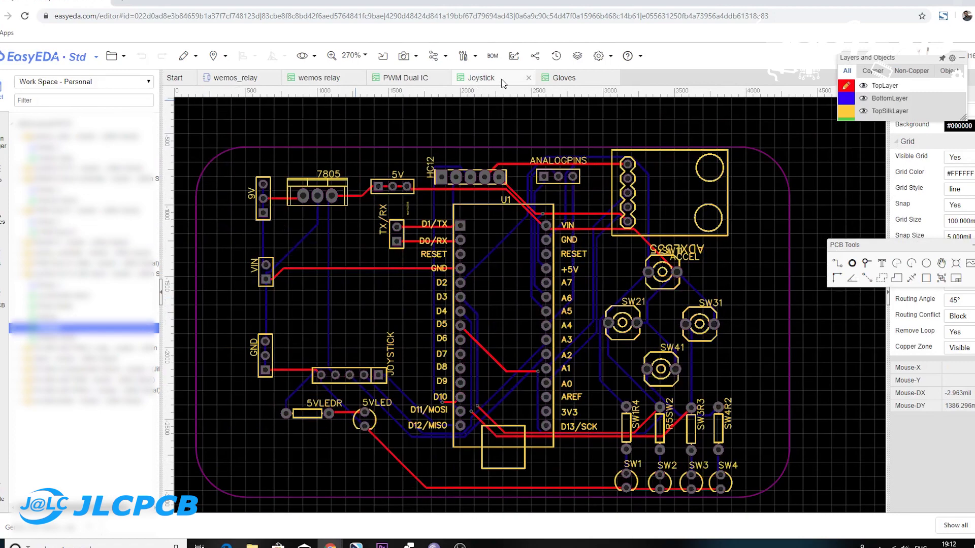
{"action": "left_click", "coordinate": [563, 78]}
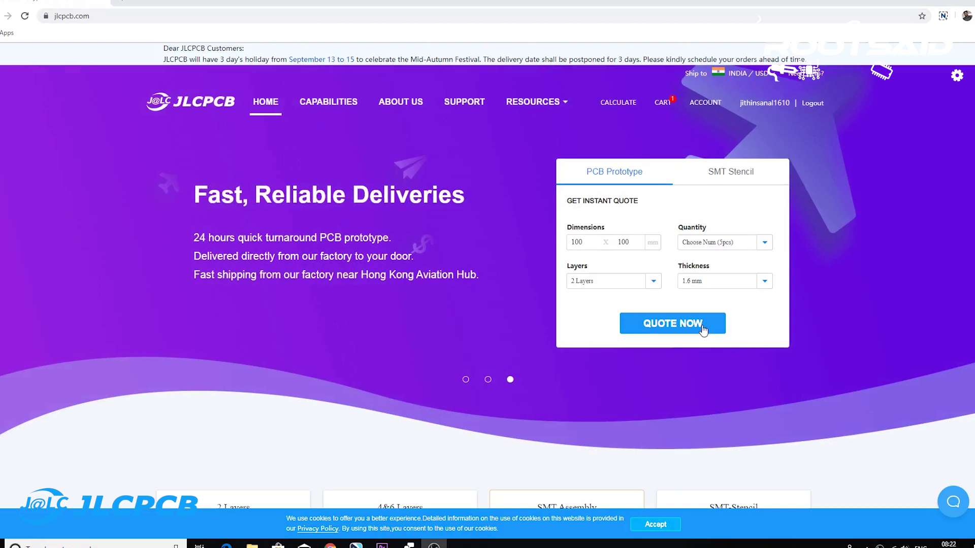
Start an instant quote and upload the exported Gerber zip, detected as a 4-layer 33x158 mm board
{"action": "left_click", "coordinate": [702, 327]}
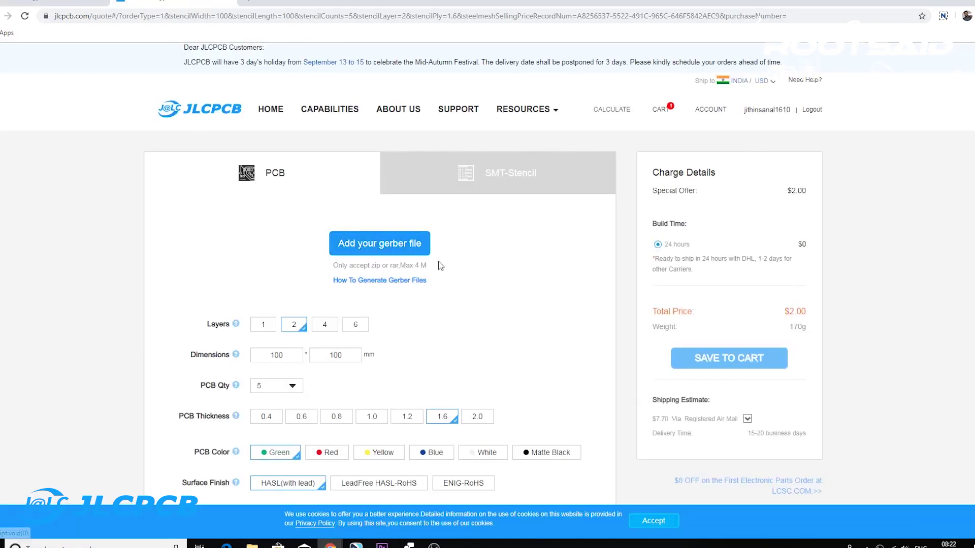
{"action": "scroll", "coordinate": [450, 274], "scroll_direction": "down", "scroll_amount": 1}
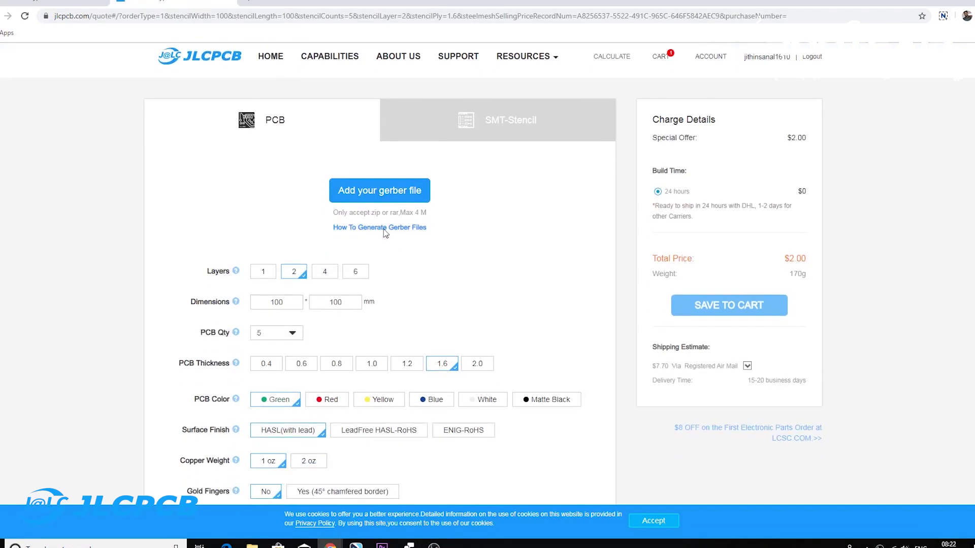
{"action": "left_click", "coordinate": [380, 194]}
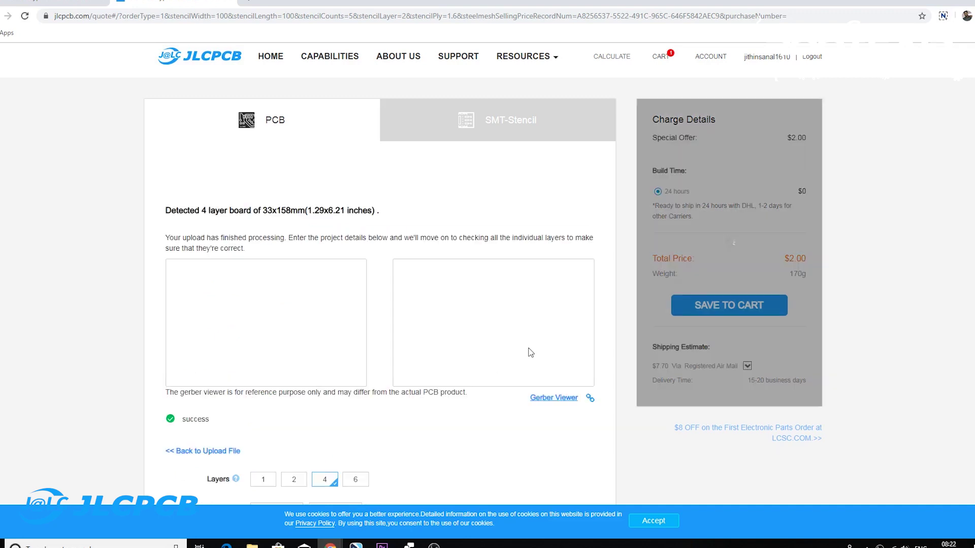
{"action": "scroll", "coordinate": [474, 442], "scroll_direction": "down", "scroll_amount": 1}
{"action": "scroll", "coordinate": [473, 442], "scroll_direction": "down", "scroll_amount": 1}
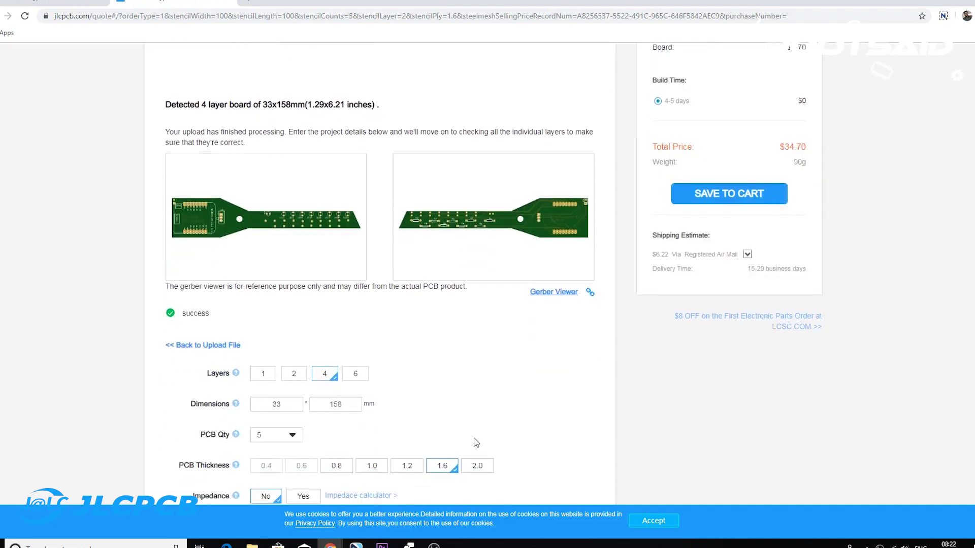
{"action": "scroll", "coordinate": [473, 407], "scroll_direction": "down", "scroll_amount": 1}
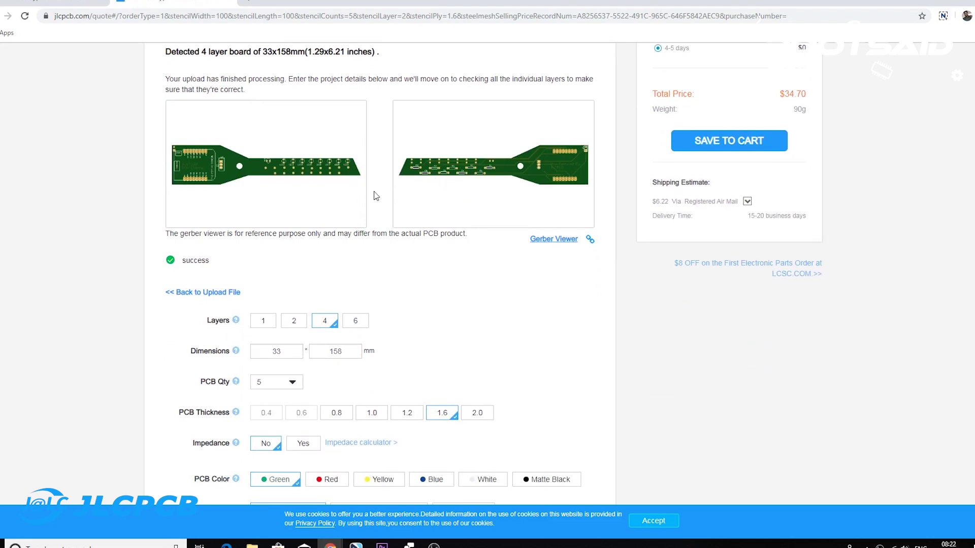
{"action": "scroll", "coordinate": [391, 340], "scroll_direction": "down", "scroll_amount": 1}
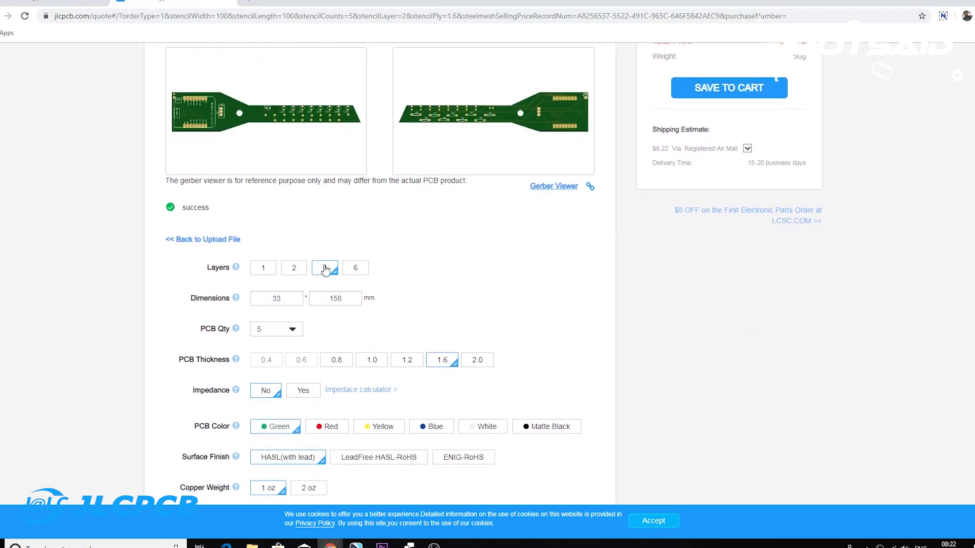
{"action": "scroll", "coordinate": [418, 362], "scroll_direction": "down", "scroll_amount": 1}
{"action": "scroll", "coordinate": [418, 363], "scroll_direction": "down", "scroll_amount": 1}
{"action": "scroll", "coordinate": [418, 363], "scroll_direction": "down", "scroll_amount": 1}
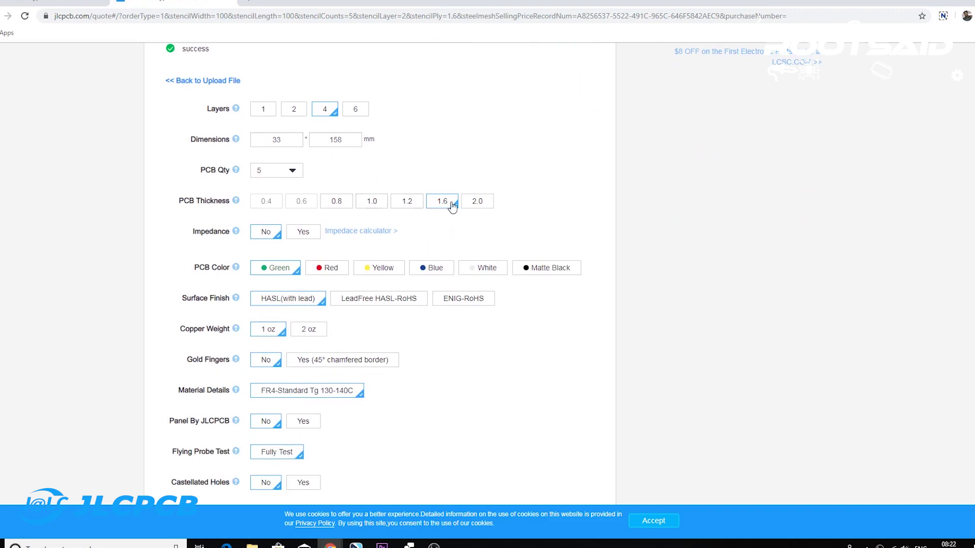
Choose 1.0 mm PCB thickness and Matte Black colour after trying blue
{"action": "left_click", "coordinate": [372, 202]}
{"action": "scroll", "coordinate": [424, 393], "scroll_direction": "down", "scroll_amount": 1}
{"action": "scroll", "coordinate": [424, 393], "scroll_direction": "down", "scroll_amount": 1}
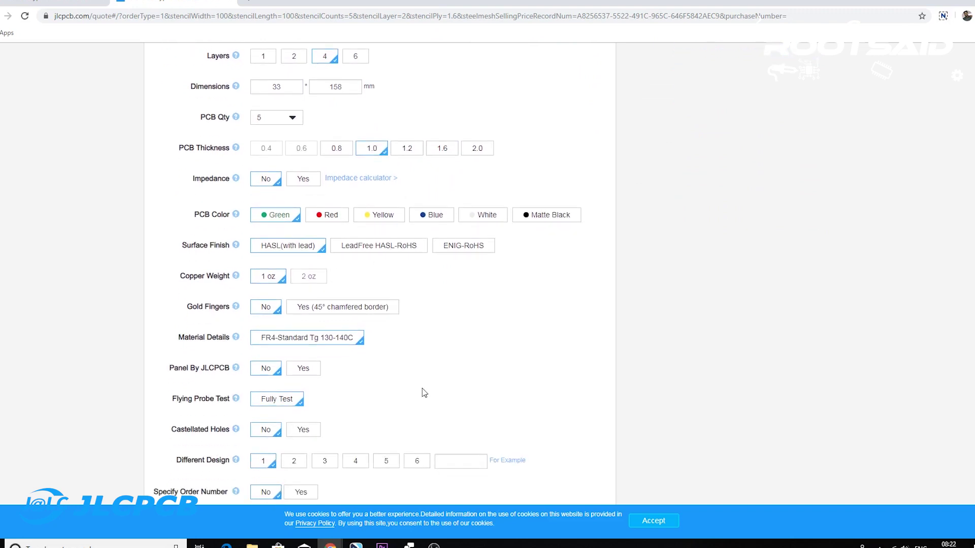
{"action": "left_click", "coordinate": [432, 215]}
{"action": "left_click", "coordinate": [529, 220]}
{"action": "scroll", "coordinate": [473, 299], "scroll_direction": "down", "scroll_amount": 2}
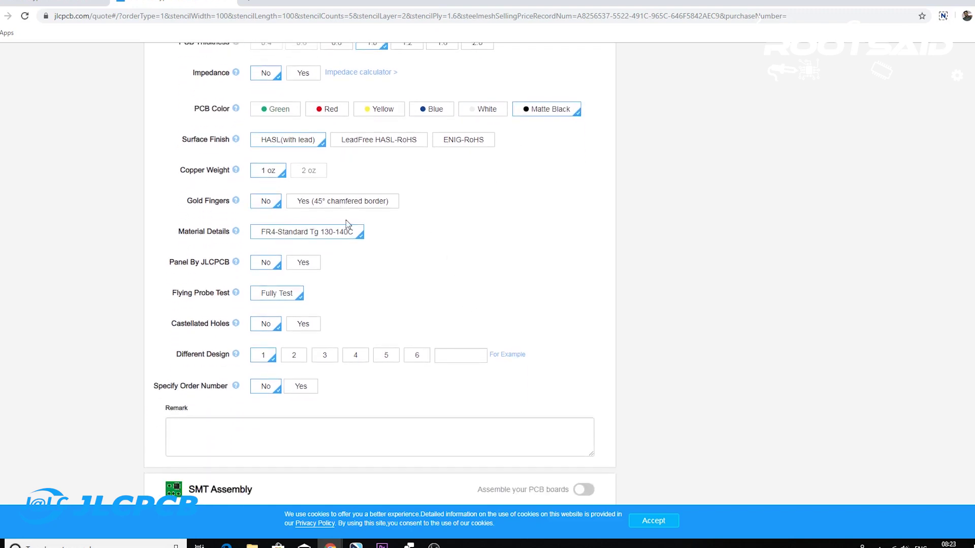
{"action": "scroll", "coordinate": [279, 298], "scroll_direction": "down", "scroll_amount": 2}
{"action": "scroll", "coordinate": [280, 299], "scroll_direction": "down", "scroll_amount": 2}
{"action": "scroll", "coordinate": [279, 299], "scroll_direction": "down", "scroll_amount": 2}
{"action": "scroll", "coordinate": [280, 299], "scroll_direction": "down", "scroll_amount": 1}
{"action": "scroll", "coordinate": [280, 298], "scroll_direction": "up", "scroll_amount": 5}
{"action": "scroll", "coordinate": [279, 299], "scroll_direction": "up", "scroll_amount": 5}
{"action": "scroll", "coordinate": [280, 291], "scroll_direction": "up", "scroll_amount": 5}
{"action": "scroll", "coordinate": [316, 309], "scroll_direction": "up", "scroll_amount": 2}
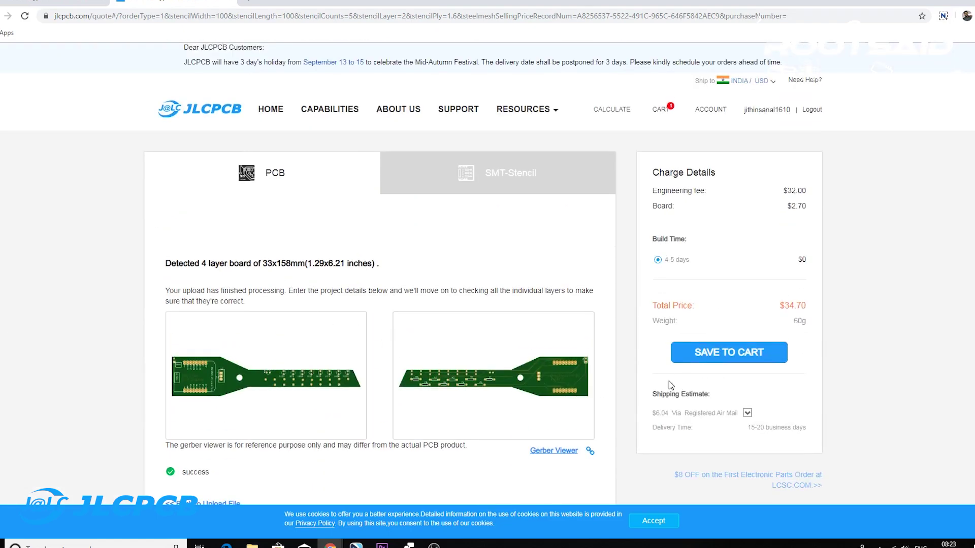
{"action": "scroll", "coordinate": [668, 380], "scroll_direction": "down", "scroll_amount": 1}
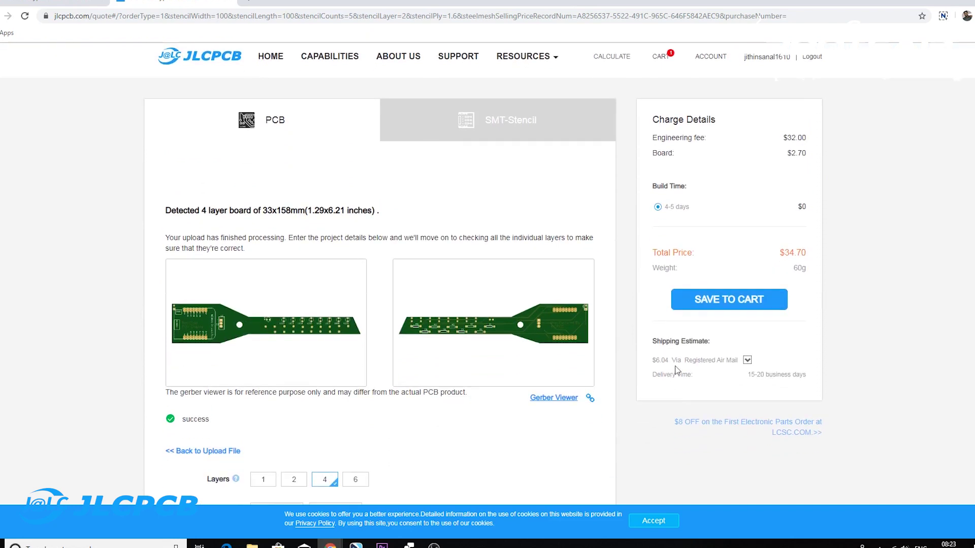
Save the $34.70 board to the cart, check out, submit the order and choose credit/debit card payment
{"action": "left_click", "coordinate": [725, 304]}
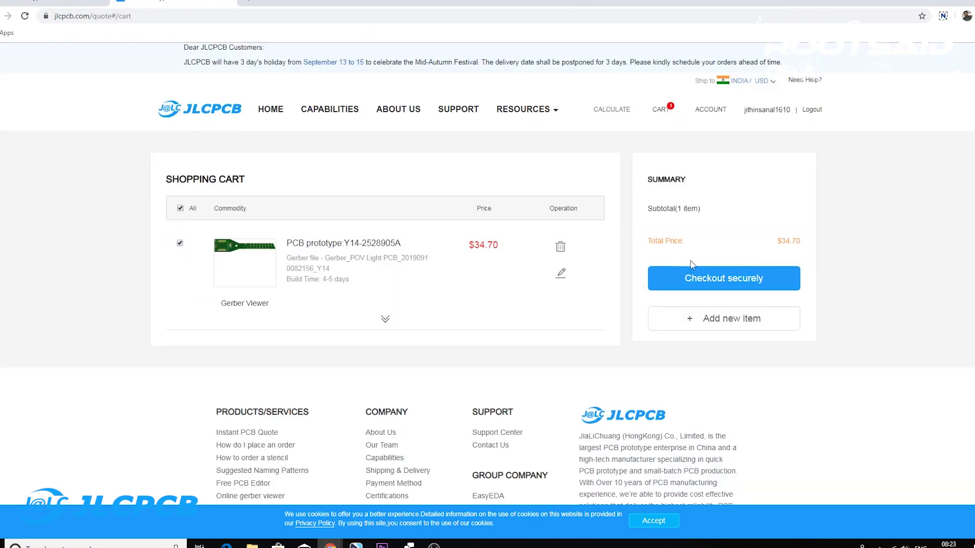
{"action": "left_click", "coordinate": [711, 279]}
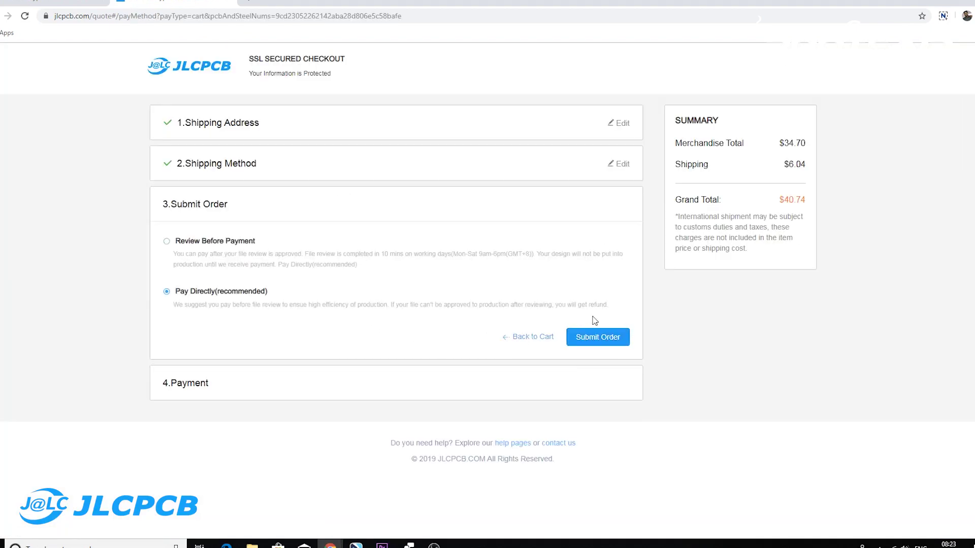
{"action": "left_click", "coordinate": [597, 336]}
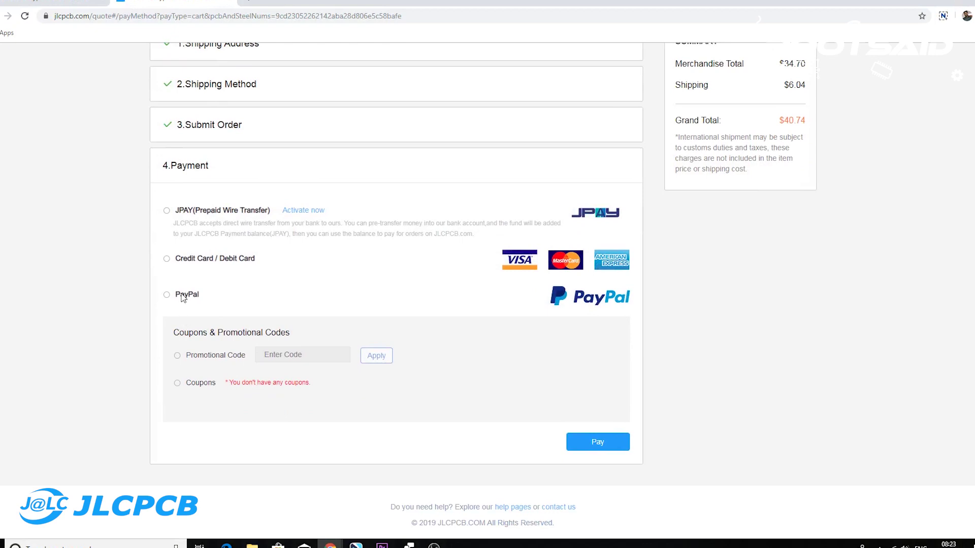
{"action": "left_click", "coordinate": [196, 261]}
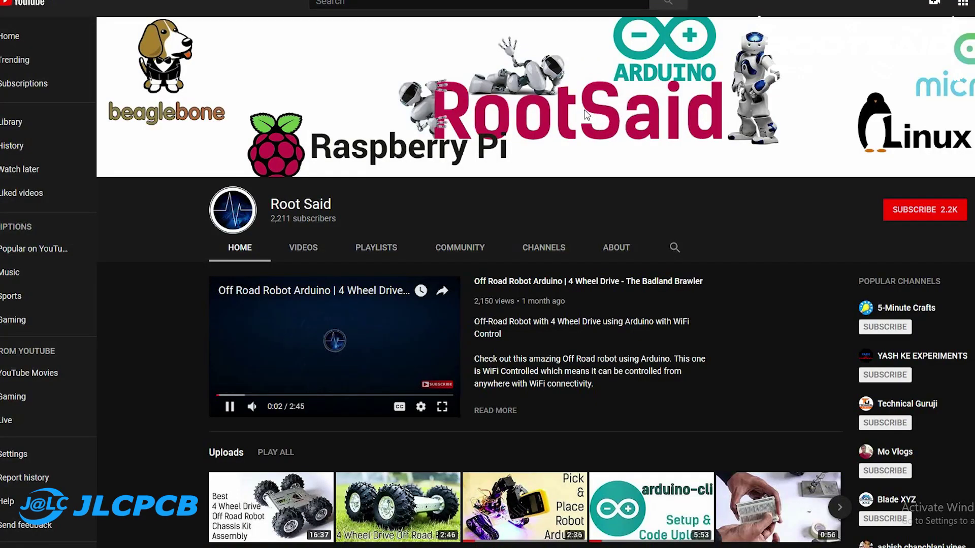
{"action": "scroll", "coordinate": [585, 114], "scroll_direction": "down", "scroll_amount": 2}
{"action": "scroll", "coordinate": [584, 115], "scroll_direction": "down", "scroll_amount": 2}
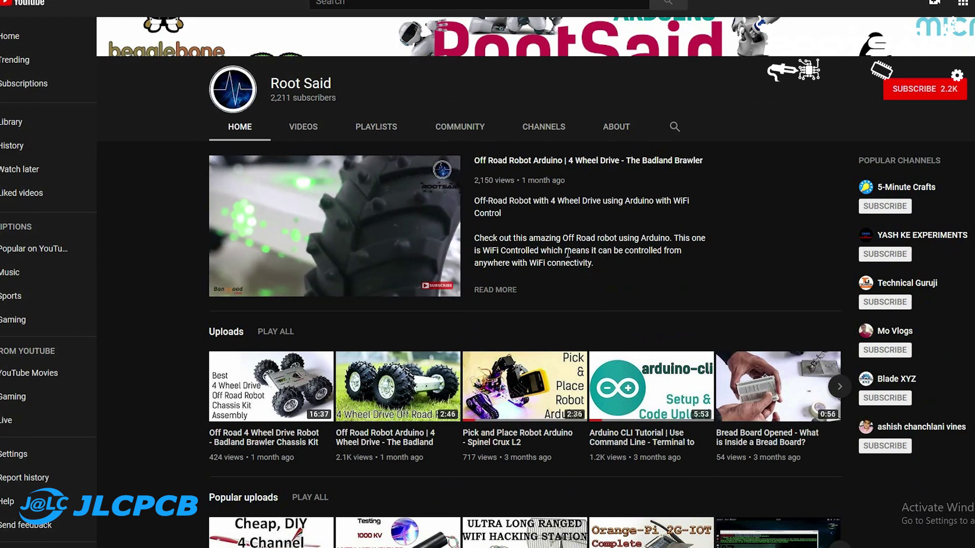
{"action": "scroll", "coordinate": [530, 248], "scroll_direction": "down", "scroll_amount": 3}
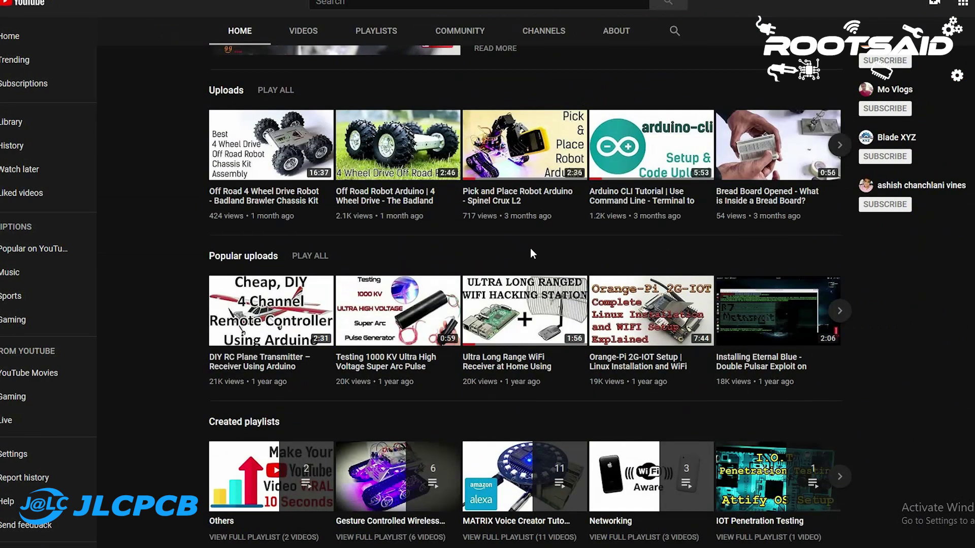
{"action": "scroll", "coordinate": [531, 248], "scroll_direction": "up", "scroll_amount": 3}
{"action": "scroll", "coordinate": [531, 248], "scroll_direction": "up", "scroll_amount": 3}
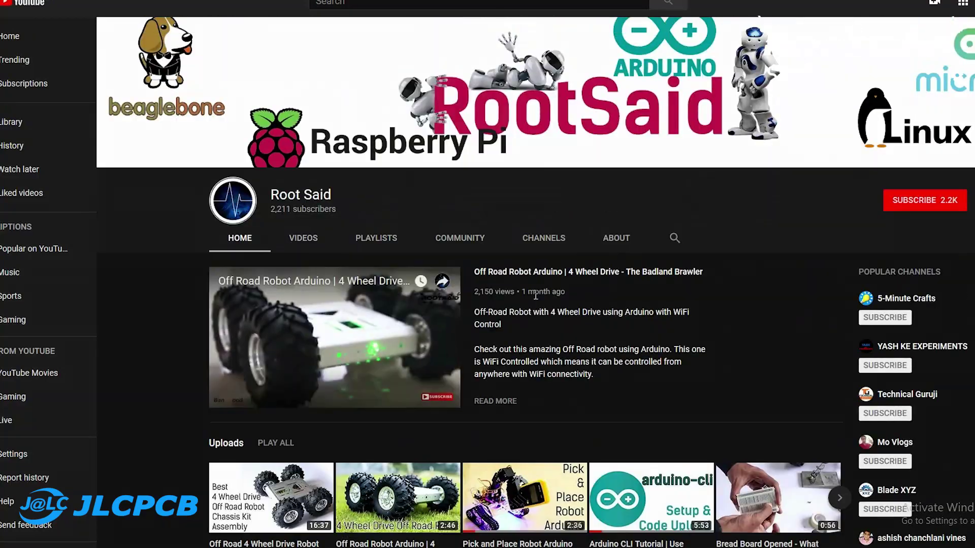
Play the Off Road Robot Arduino video, skip ahead, and subscribe to the Root Said channel
{"action": "left_click", "coordinate": [490, 284]}
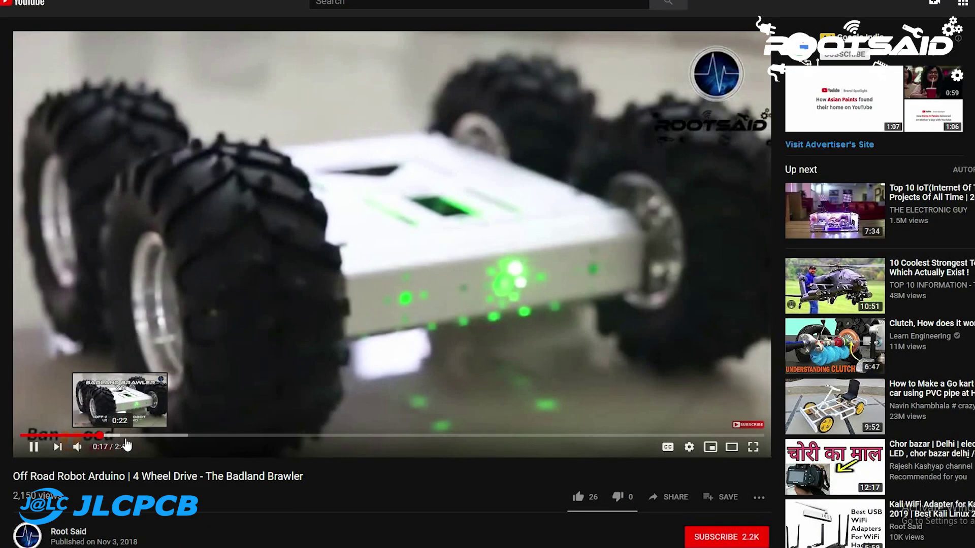
{"action": "left_click", "coordinate": [154, 436]}
{"action": "scroll", "coordinate": [381, 305], "scroll_direction": "down", "scroll_amount": 1}
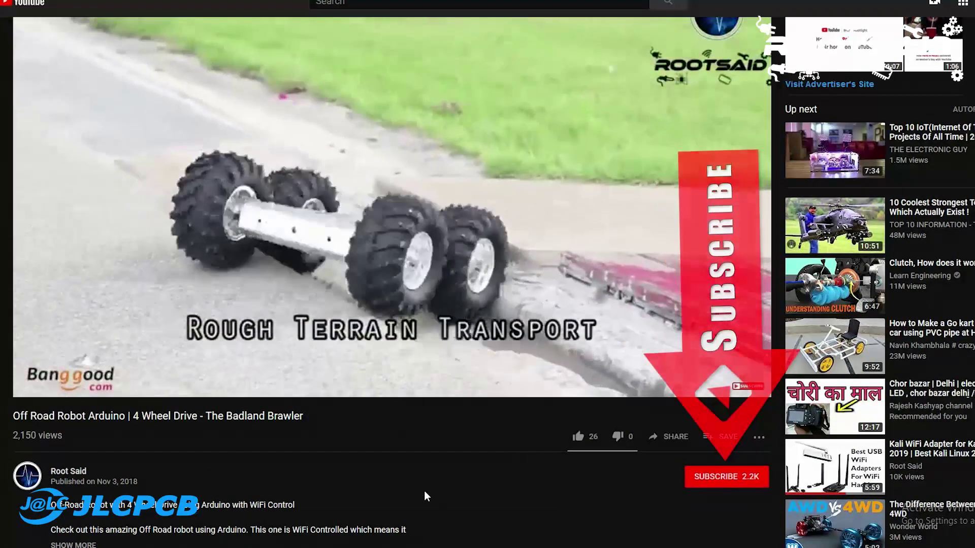
{"action": "left_click", "coordinate": [704, 478]}
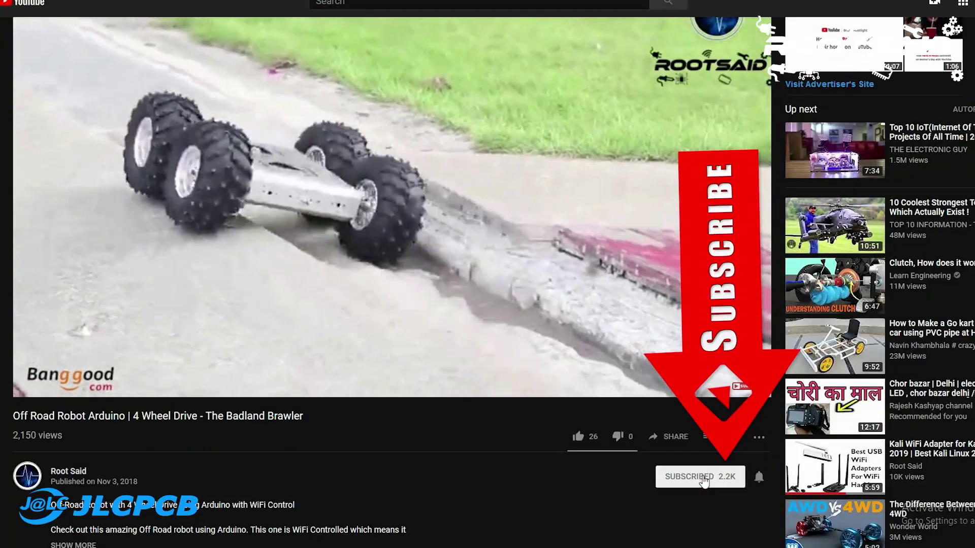